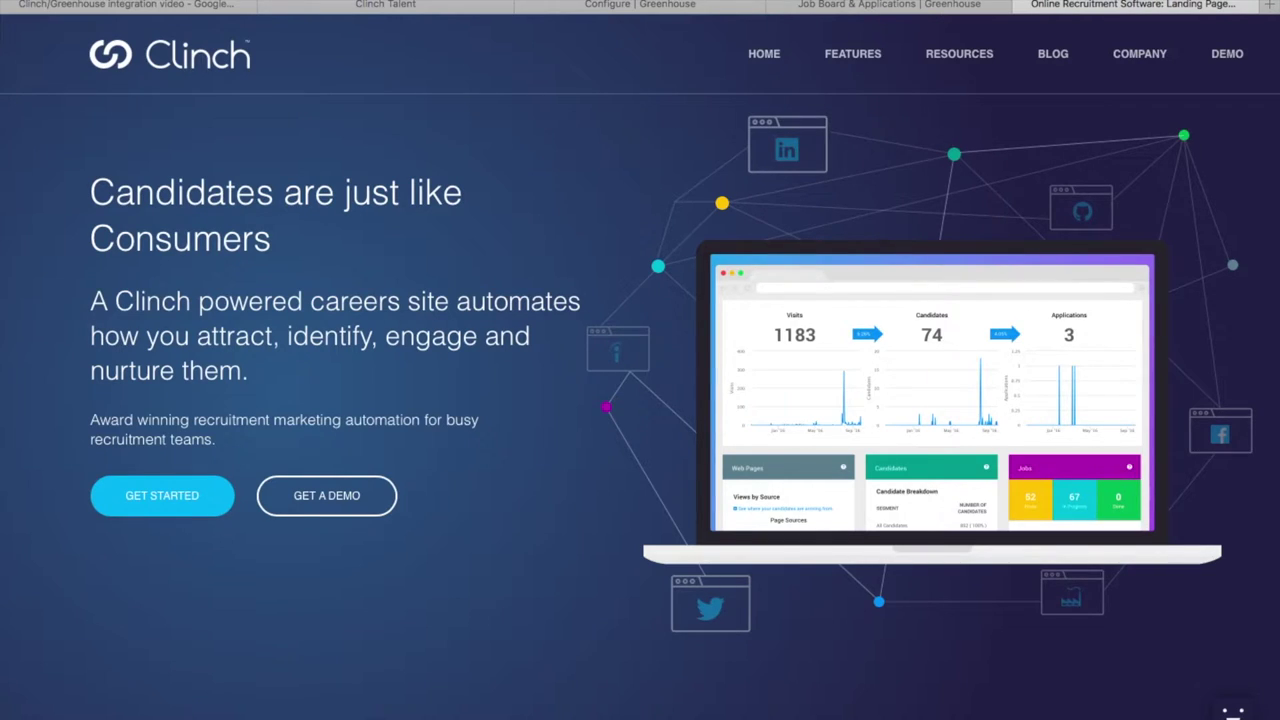
Switch to Clinch Talent and open the Greenhouse integration from the ATS Integration settings
{"action": "left_click", "coordinate": [365, 8]}
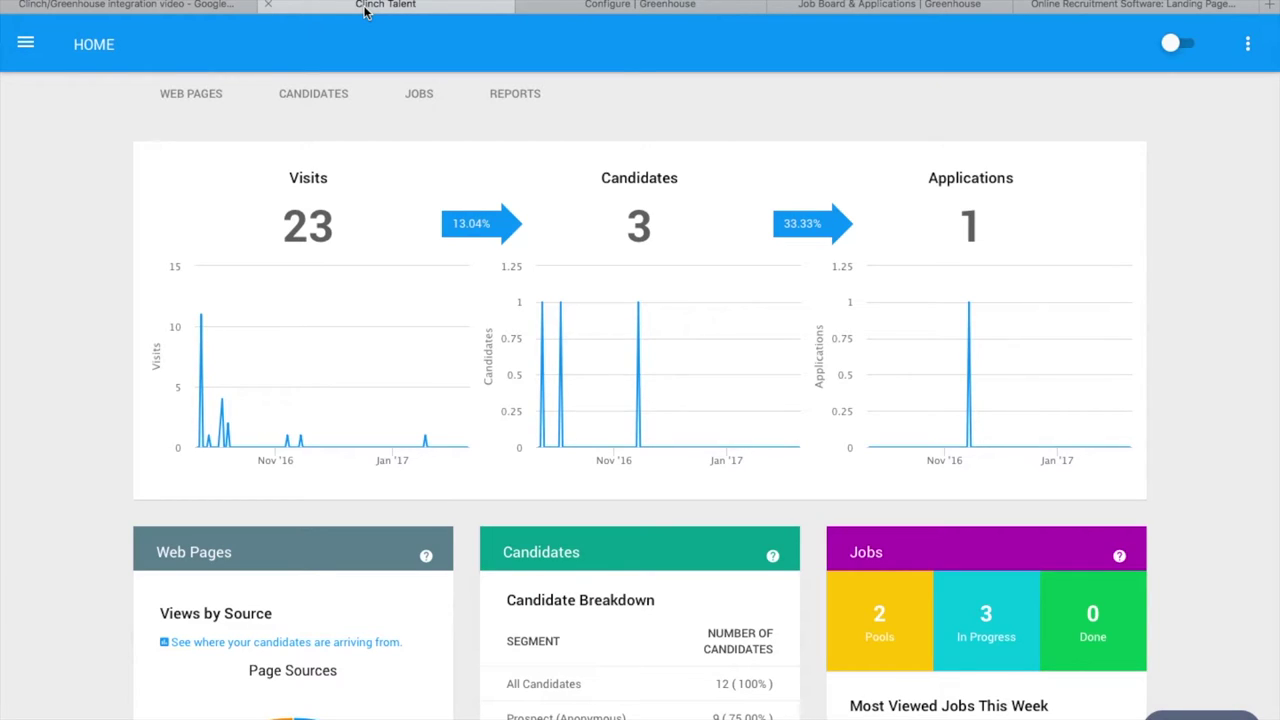
{"action": "left_click", "coordinate": [25, 44]}
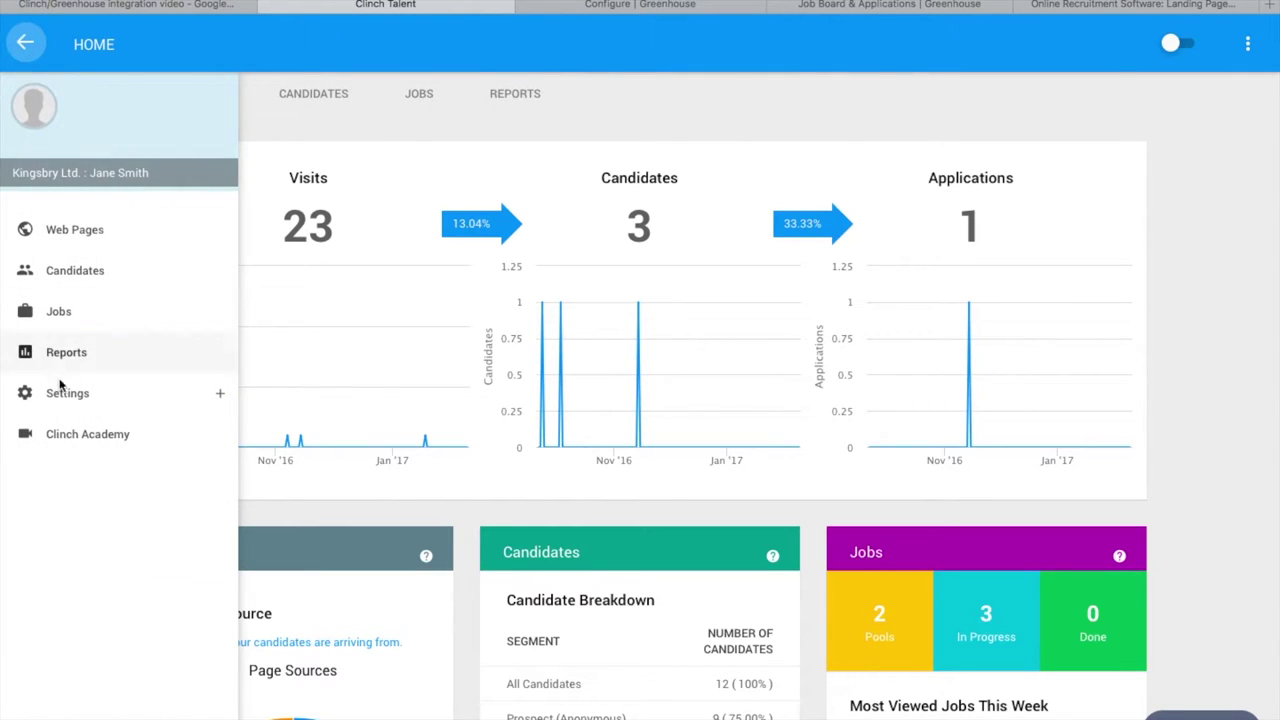
{"action": "left_click", "coordinate": [68, 394]}
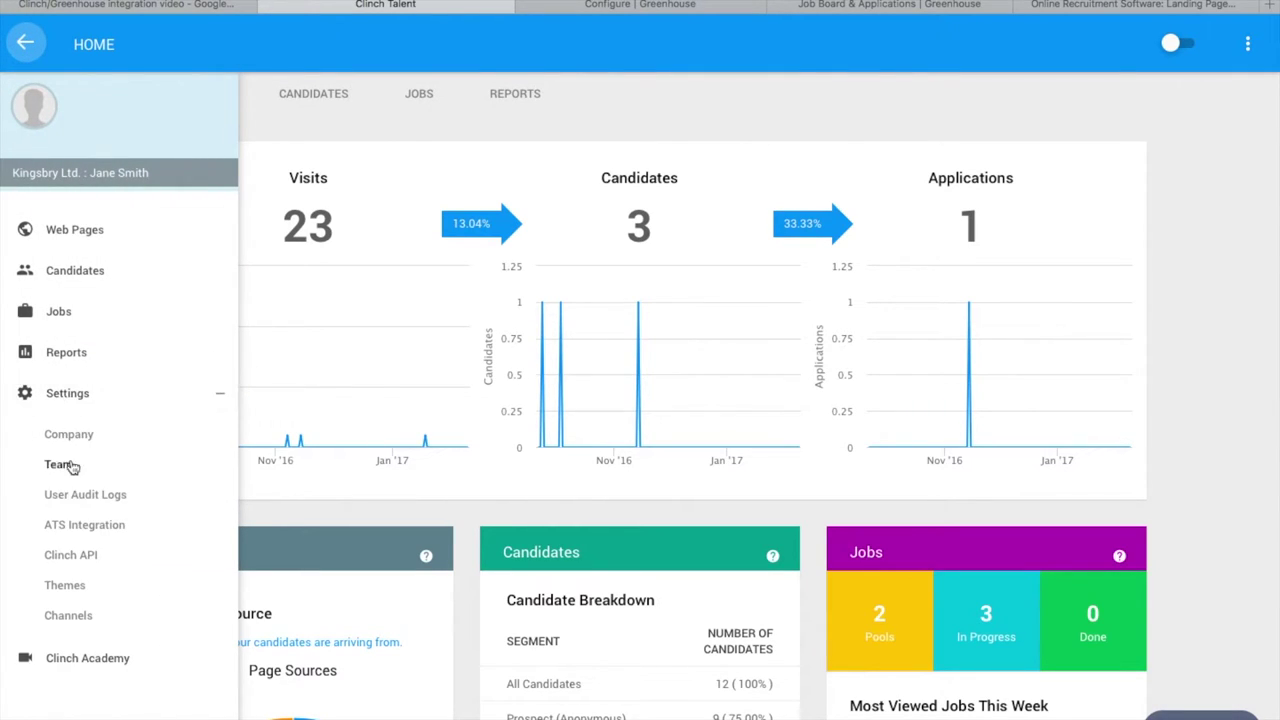
{"action": "left_click", "coordinate": [83, 530]}
{"action": "left_click", "coordinate": [617, 255]}
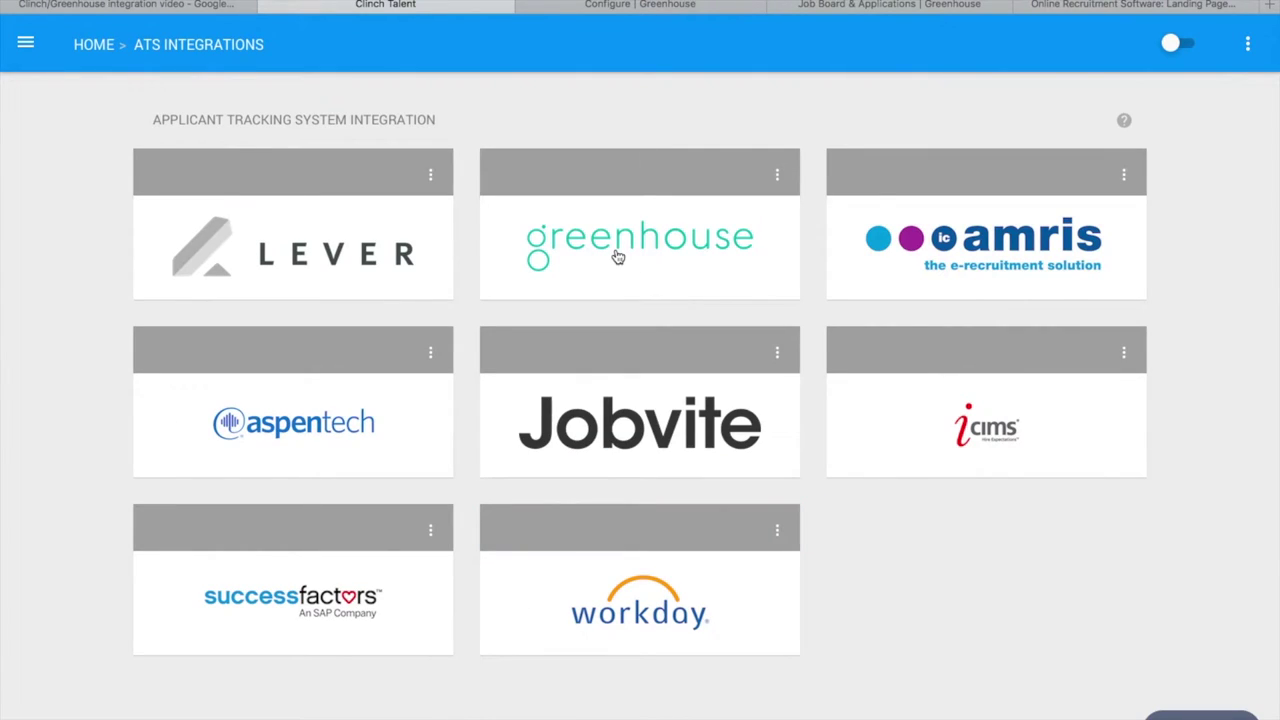
Switch to Greenhouse and open API Credential Management in the Dev Center
{"action": "left_click", "coordinate": [720, 8]}
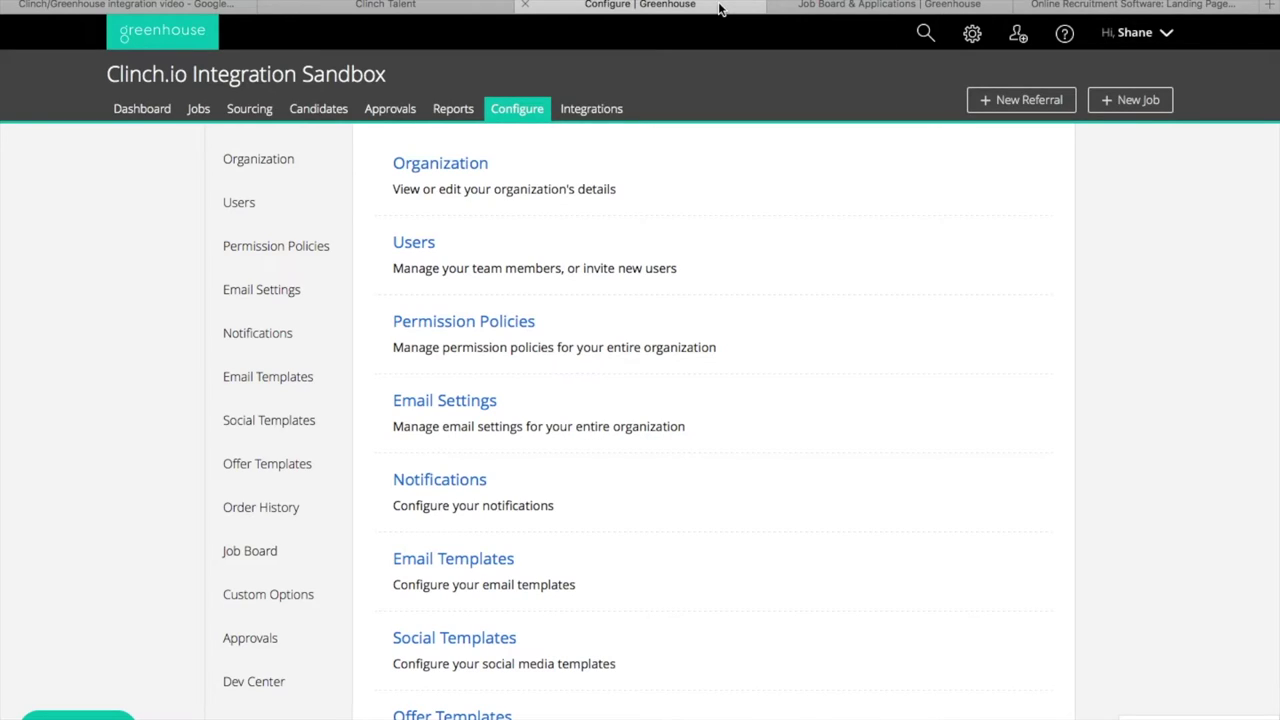
{"action": "left_click", "coordinate": [262, 690]}
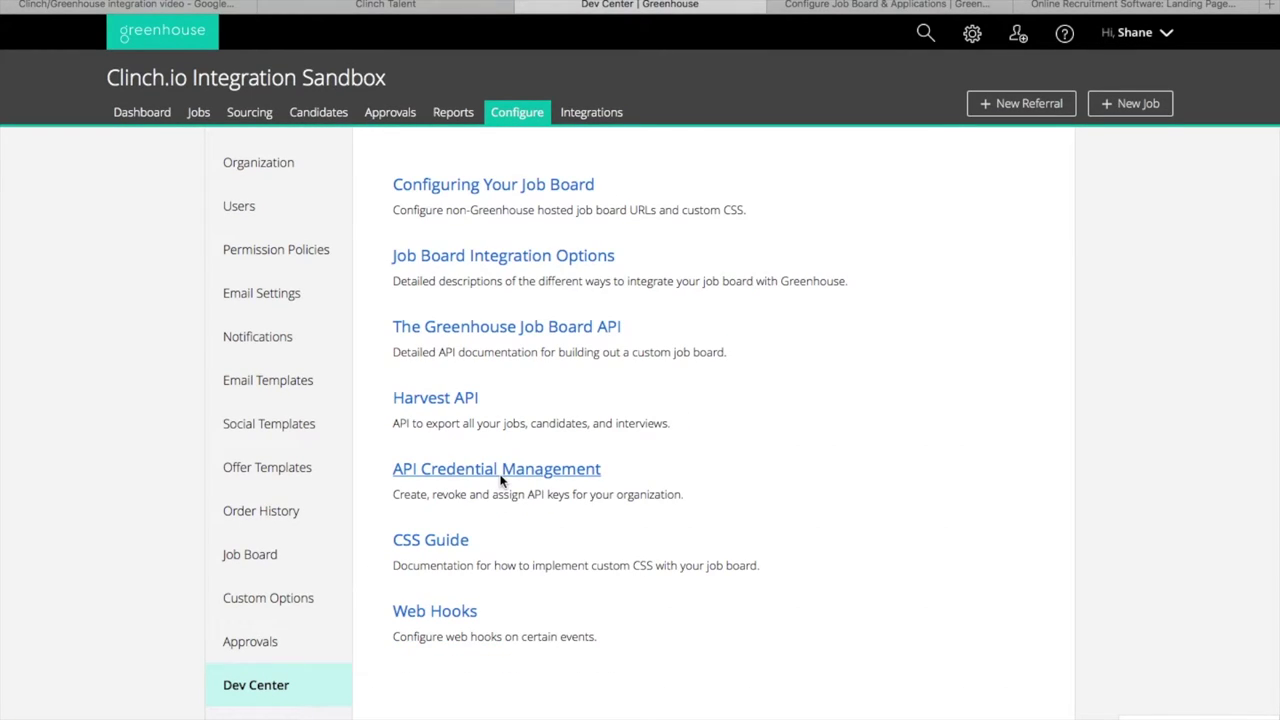
{"action": "left_click", "coordinate": [502, 470]}
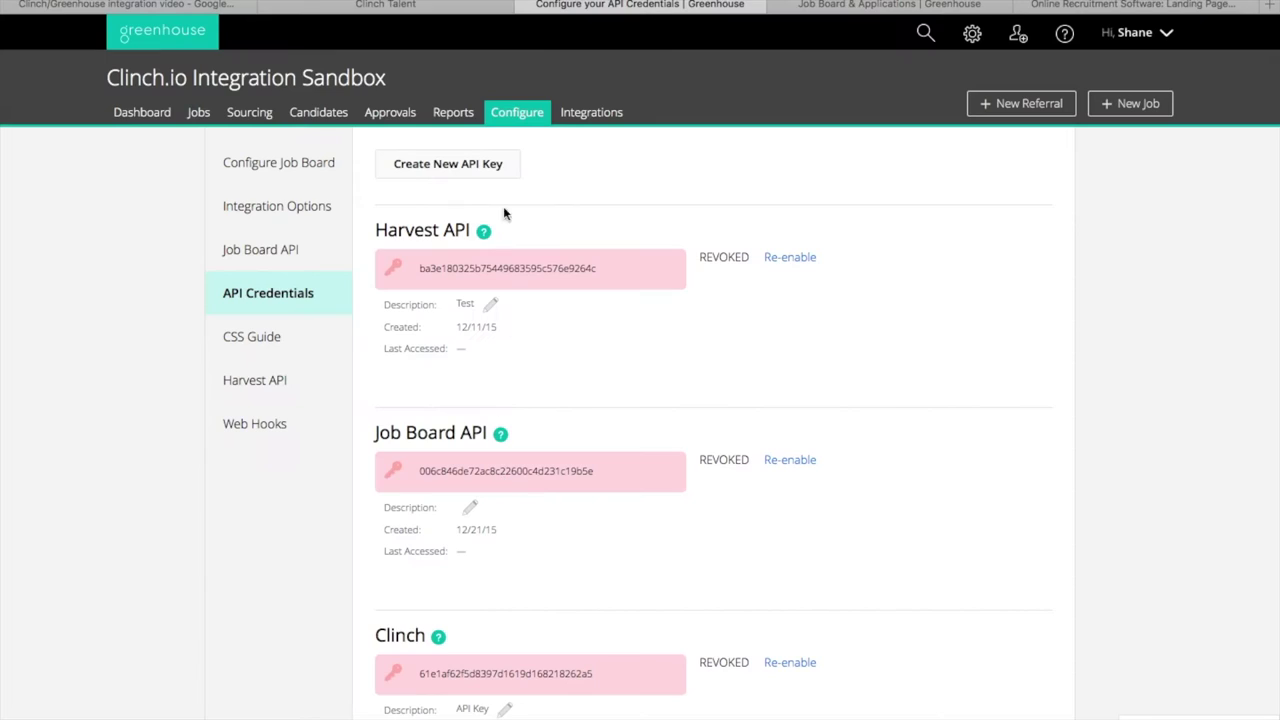
Create a new API key described as "Clinch" with type Partner and its client application selected
{"action": "left_click", "coordinate": [460, 166]}
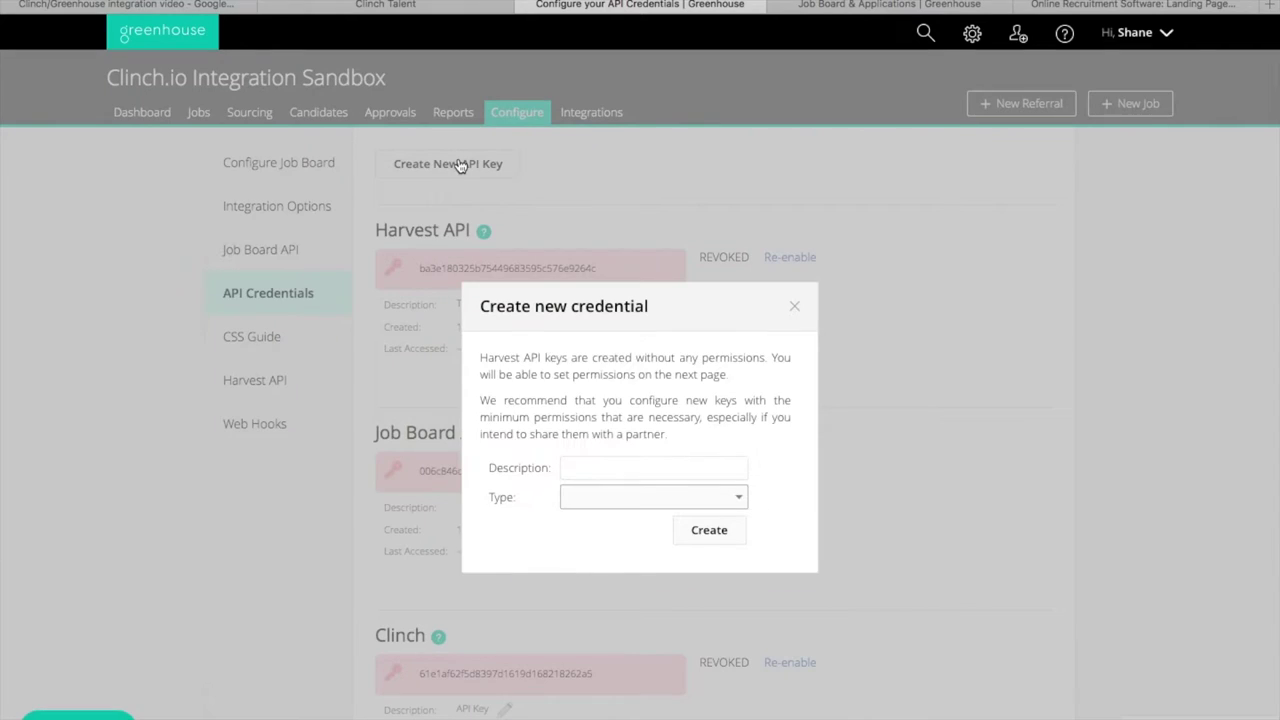
{"action": "left_click", "coordinate": [578, 468]}
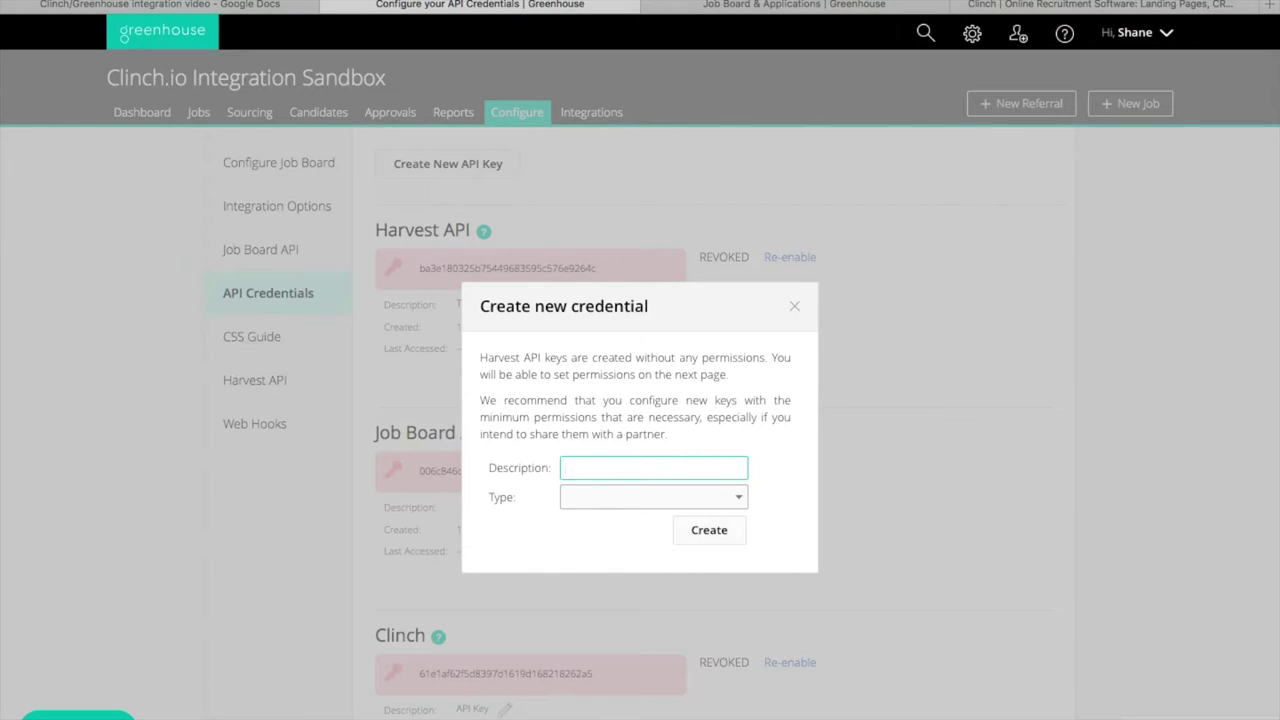
{"action": "type", "text": "Clinch"}
{"action": "left_click", "coordinate": [670, 500]}
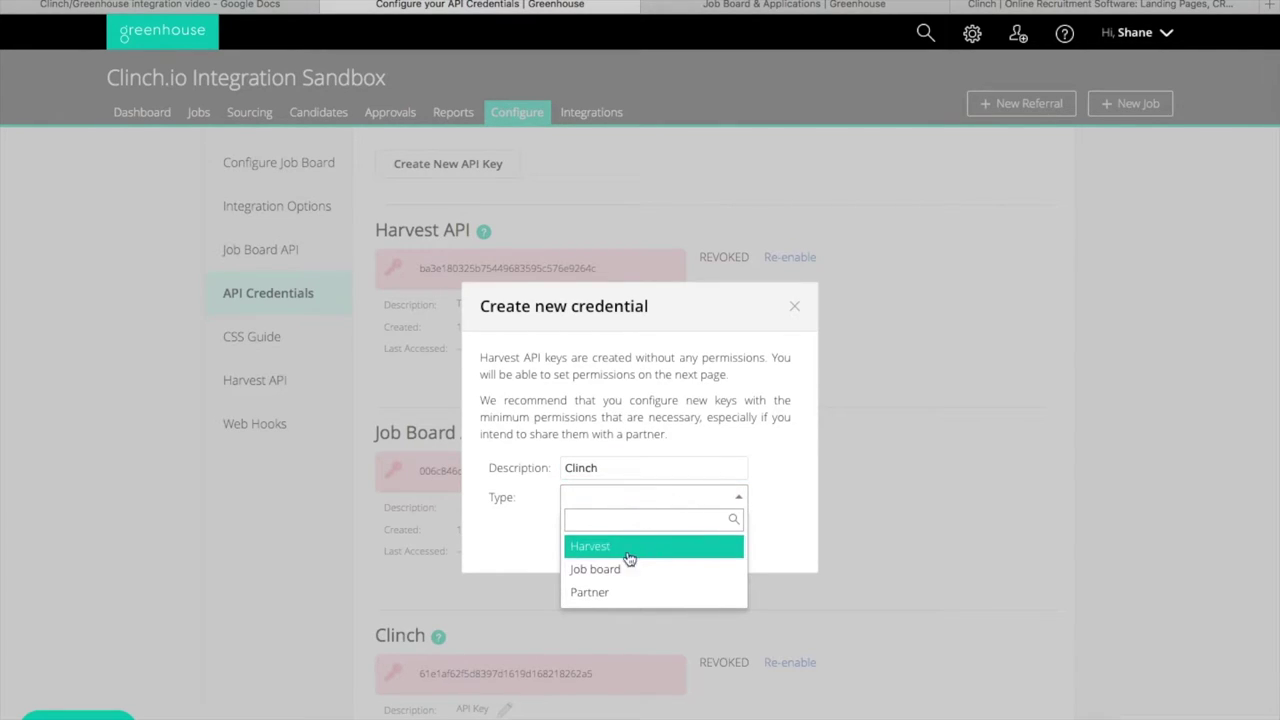
{"action": "left_click", "coordinate": [612, 599]}
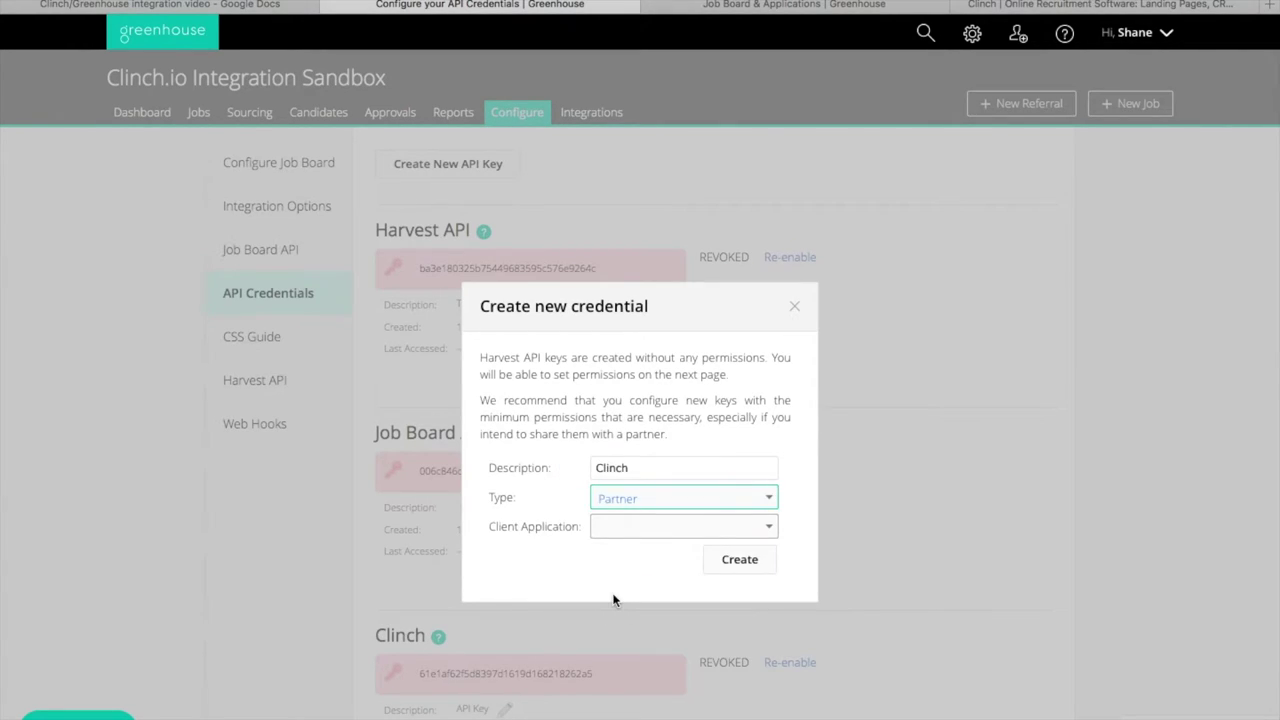
{"action": "left_click", "coordinate": [749, 527]}
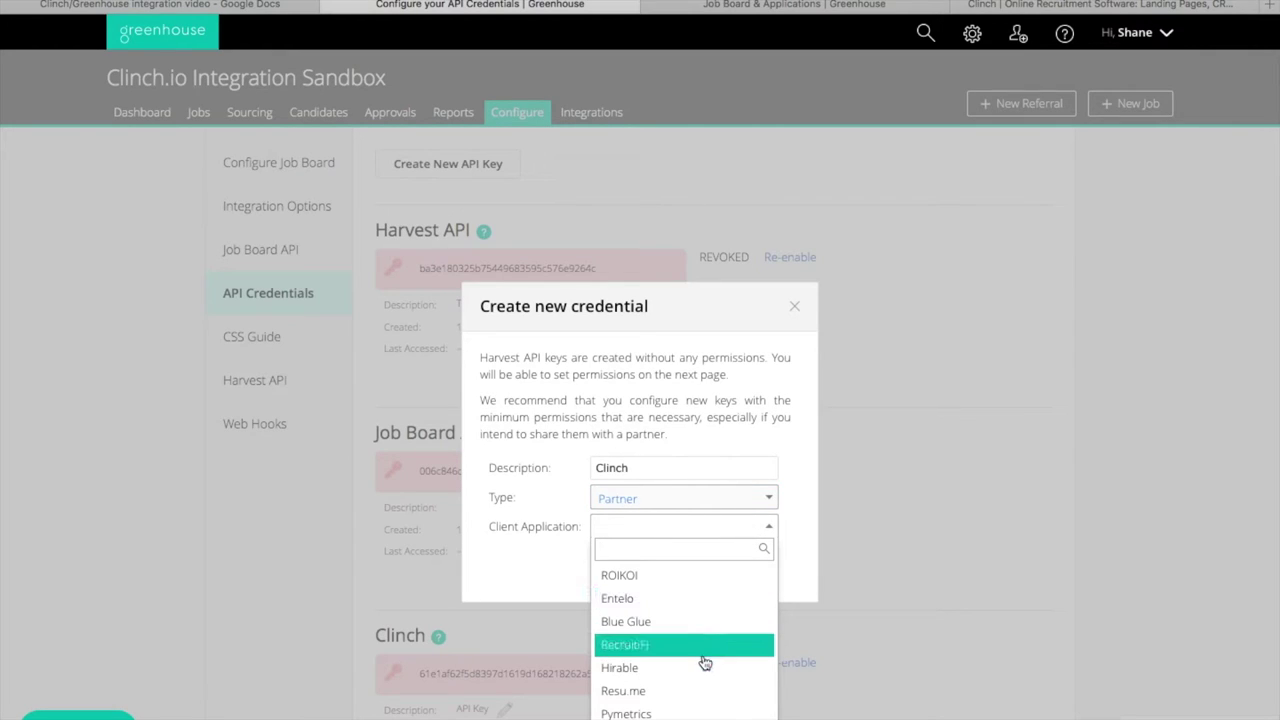
{"action": "scroll", "coordinate": [690, 680], "scroll_direction": "down", "scroll_amount": 5}
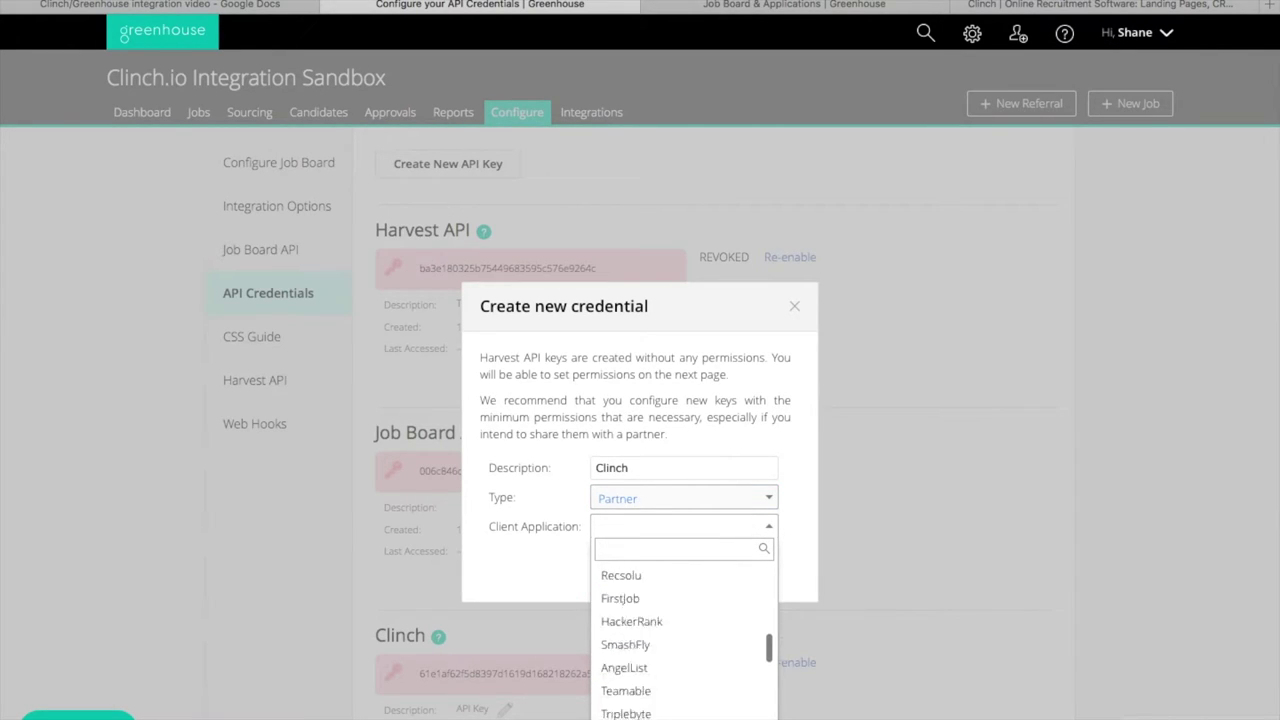
{"action": "scroll", "coordinate": [684, 640], "scroll_direction": "down", "scroll_amount": 3}
{"action": "left_click", "coordinate": [700, 575]}
{"action": "left_click", "coordinate": [741, 561]}
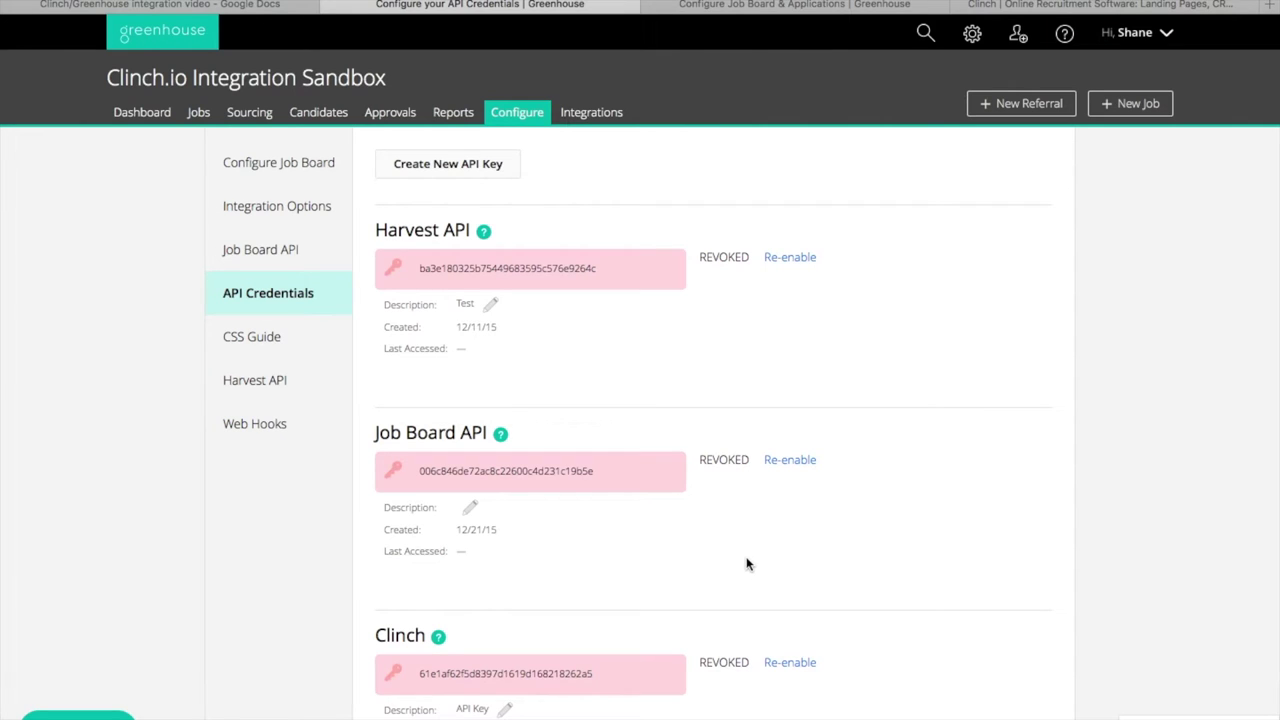
Copy the token of the newly created Clinch API key at the end of the credentials list
{"action": "scroll", "coordinate": [746, 565], "scroll_direction": "down", "scroll_amount": 15}
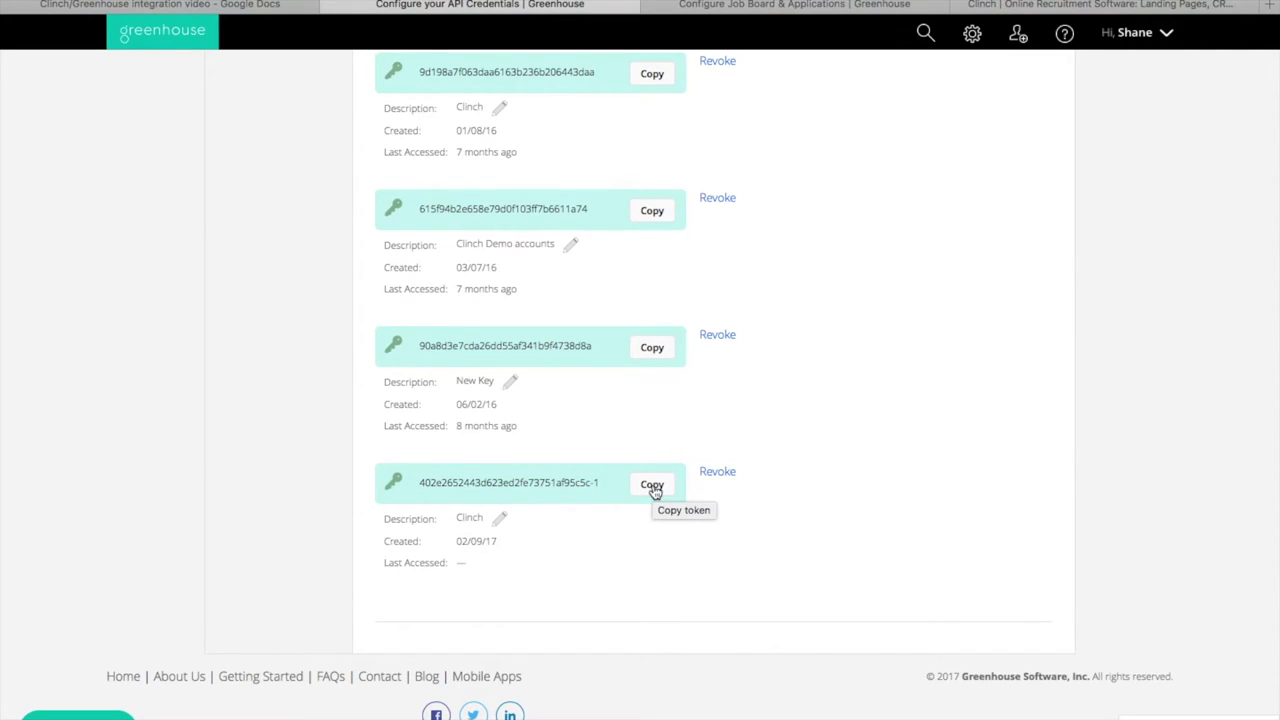
{"action": "left_click", "coordinate": [652, 485]}
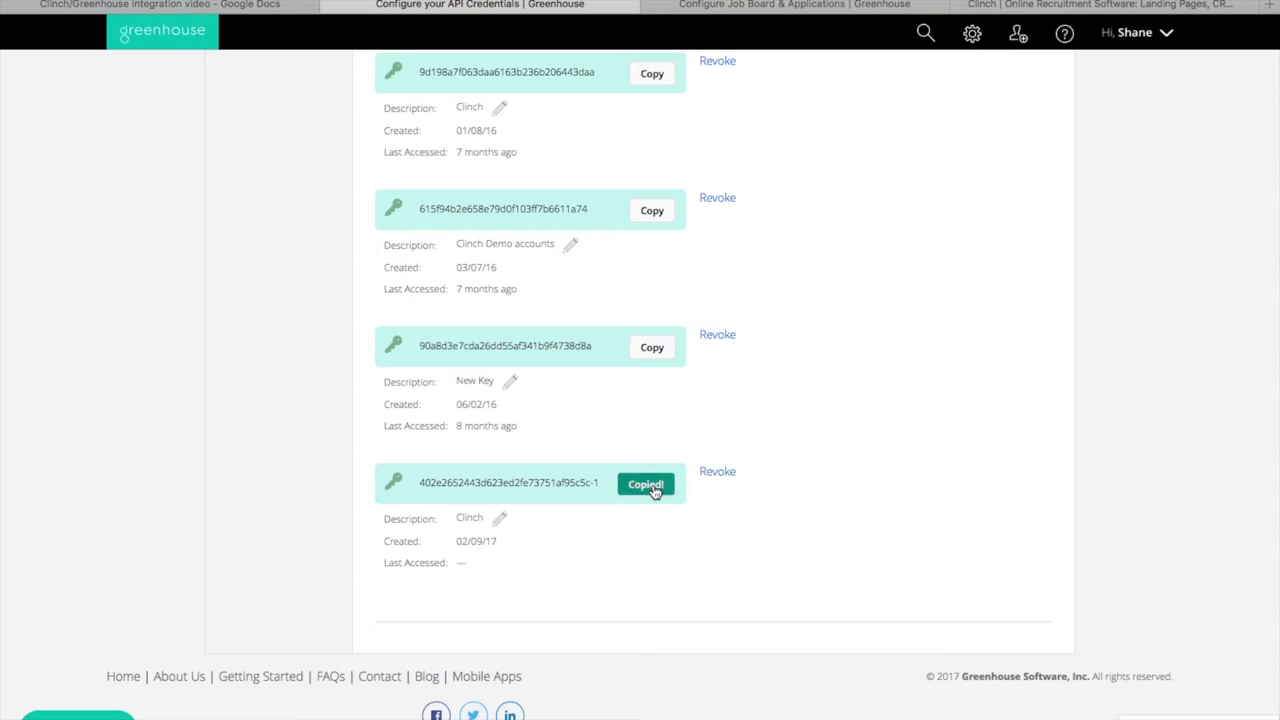
{"action": "left_click", "coordinate": [272, 22]}
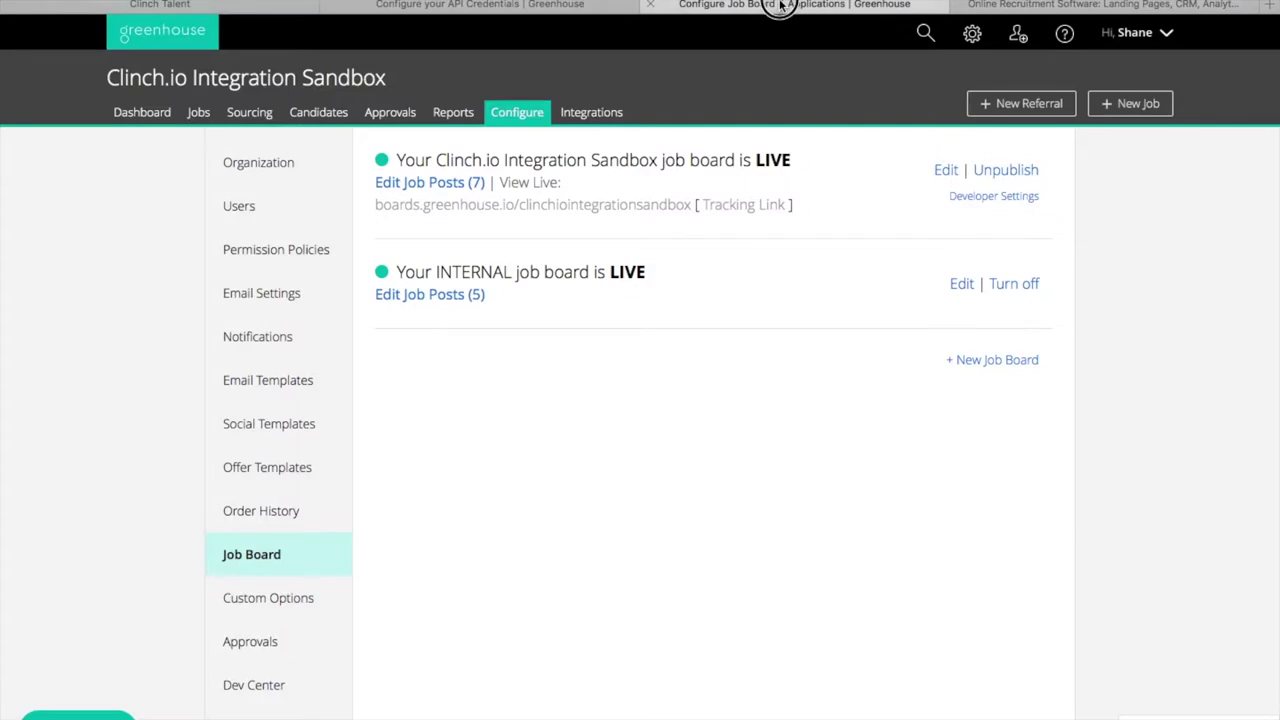
Copy "clinchiointegrationsandbox" from the live job board URL into the Company Code of the Greenhouse integration in Clinch
{"action": "left_click", "coordinate": [681, 204]}
{"action": "left_click_drag", "start_coordinate": [681, 204], "coordinate": [519, 208]}
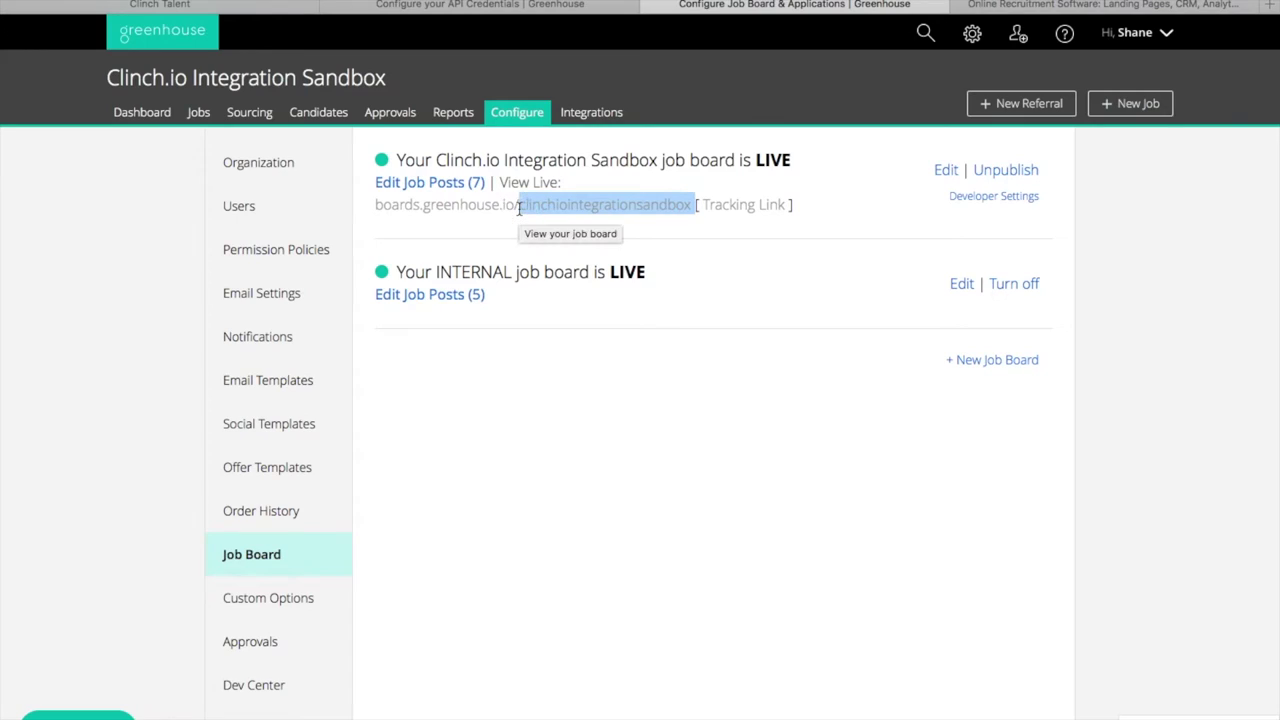
{"action": "left_click", "coordinate": [152, 5]}
{"action": "left_click", "coordinate": [163, 357]}
{"action": "key", "text": "ctrl+v"}
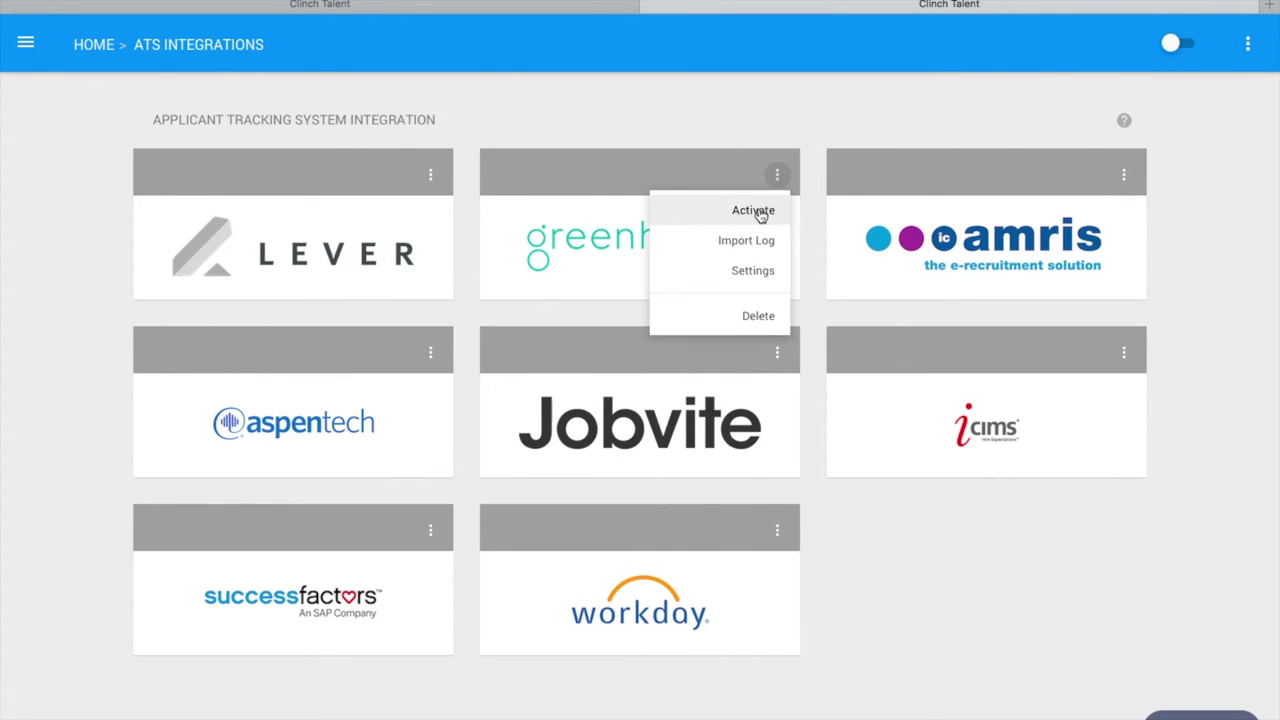
Activate the Greenhouse ATS integration in Clinch and open its import log
{"action": "left_click", "coordinate": [754, 211]}
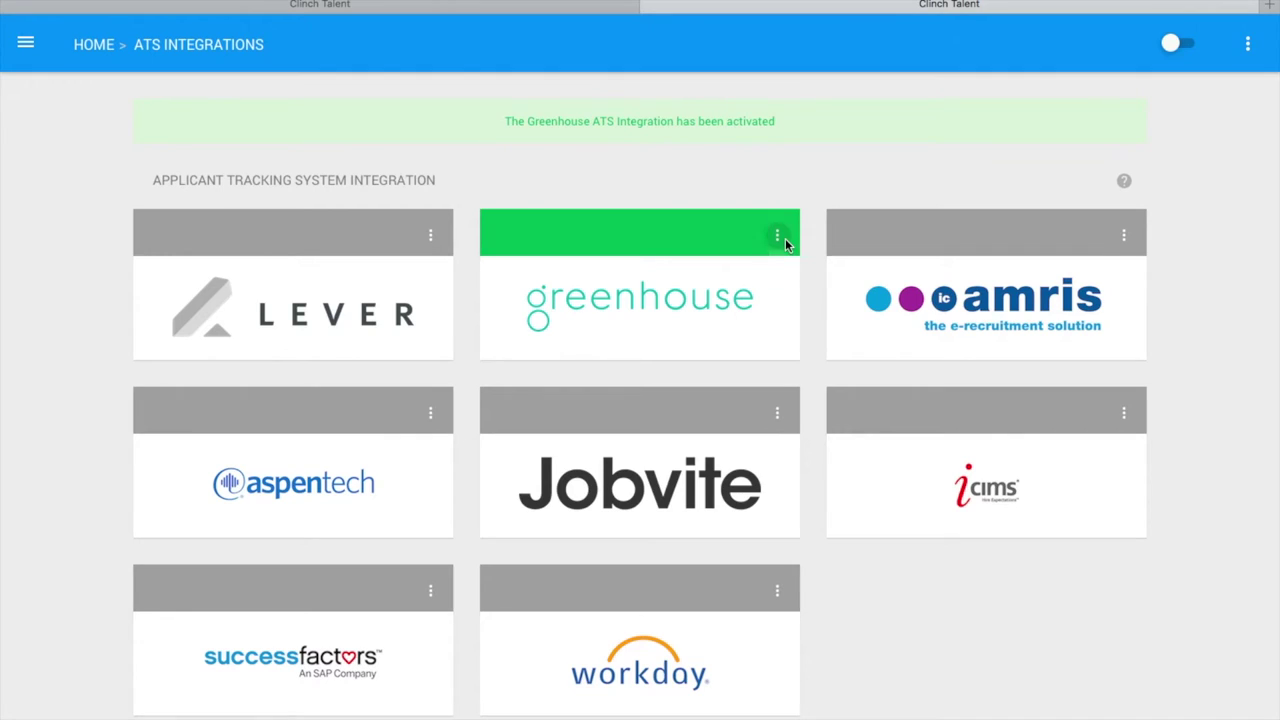
{"action": "left_click", "coordinate": [778, 236]}
{"action": "left_click", "coordinate": [746, 301]}
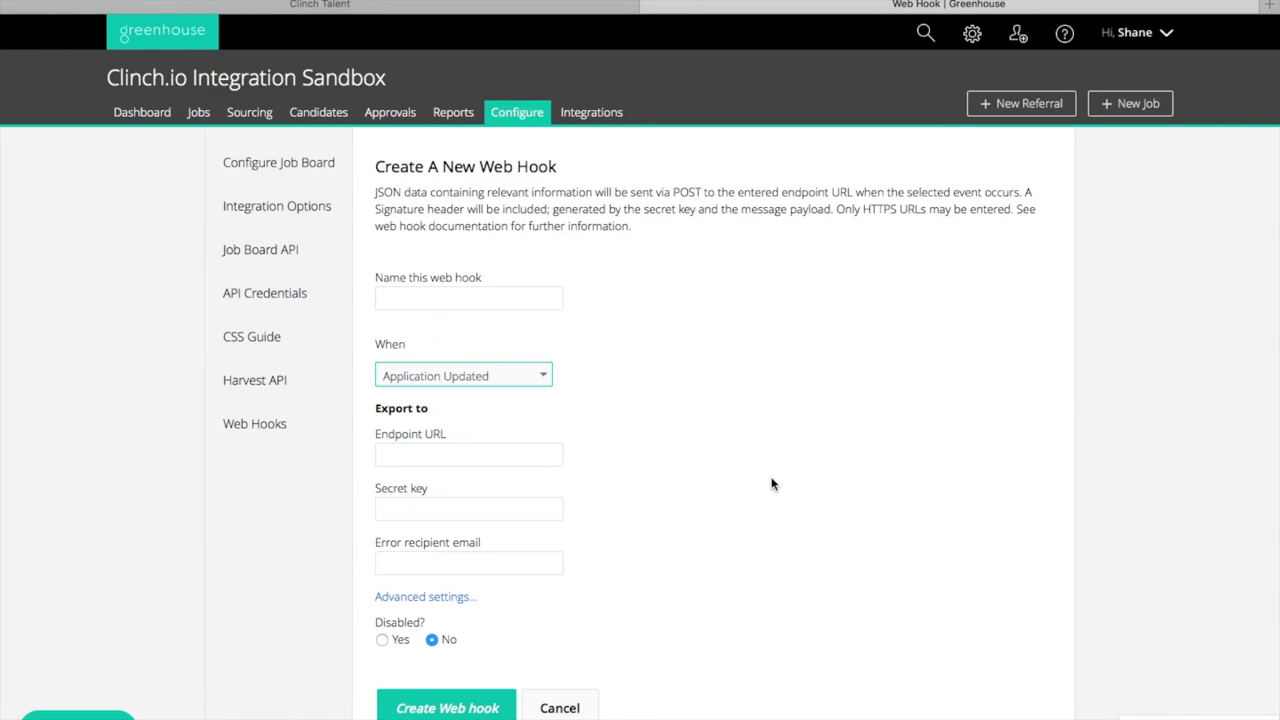
Check the trigger events offered for the new Greenhouse web hook, and open the Greenhouse integration's settings in Clinch
{"action": "left_click", "coordinate": [545, 378]}
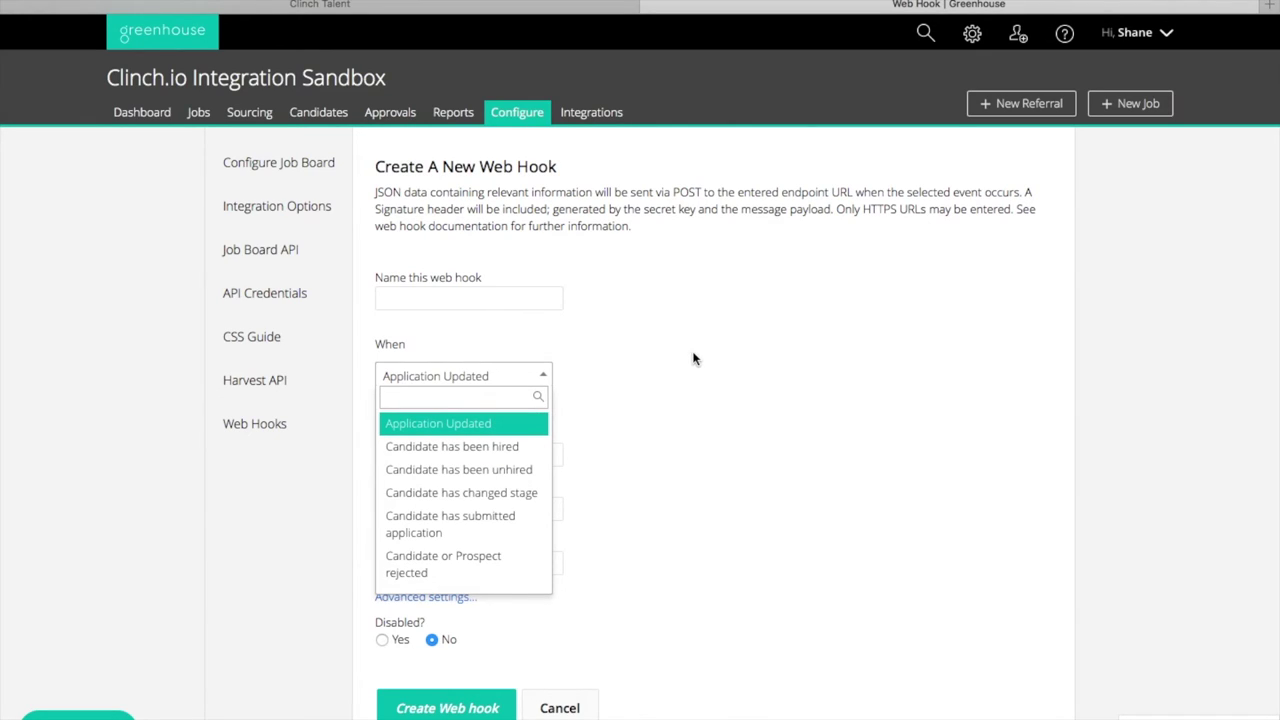
{"action": "left_click", "coordinate": [409, 10]}
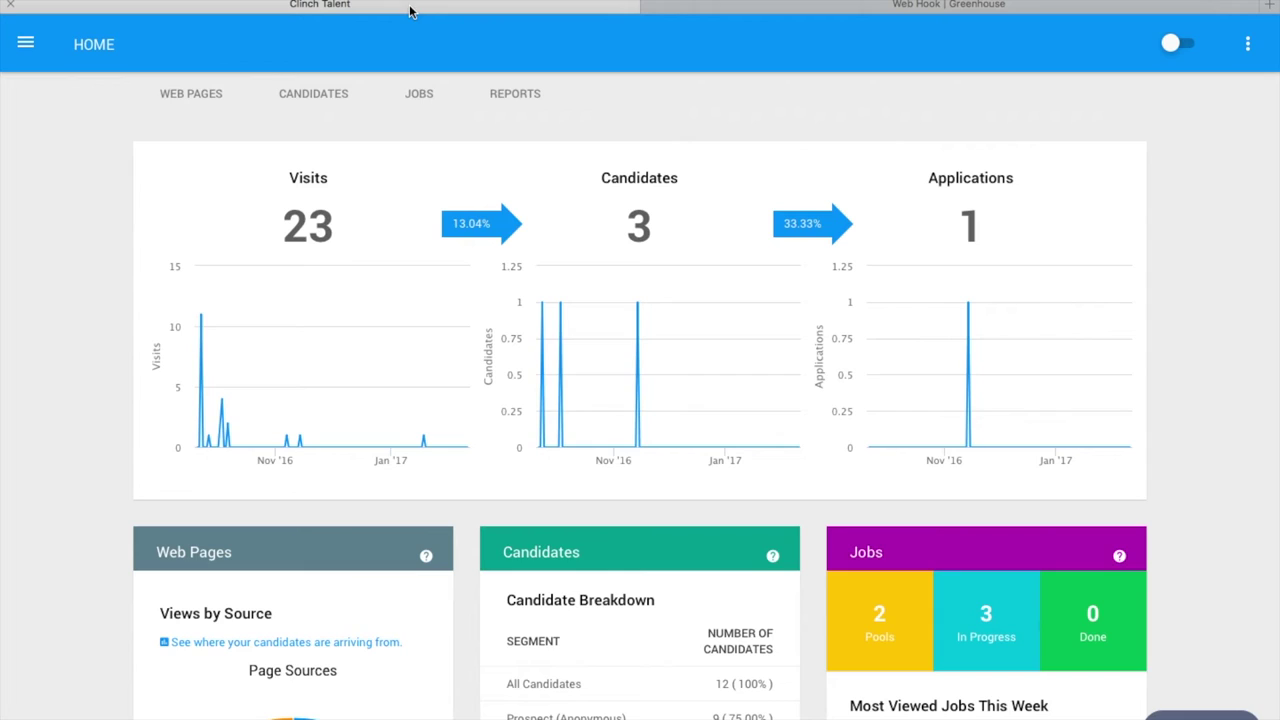
{"action": "left_click", "coordinate": [25, 46]}
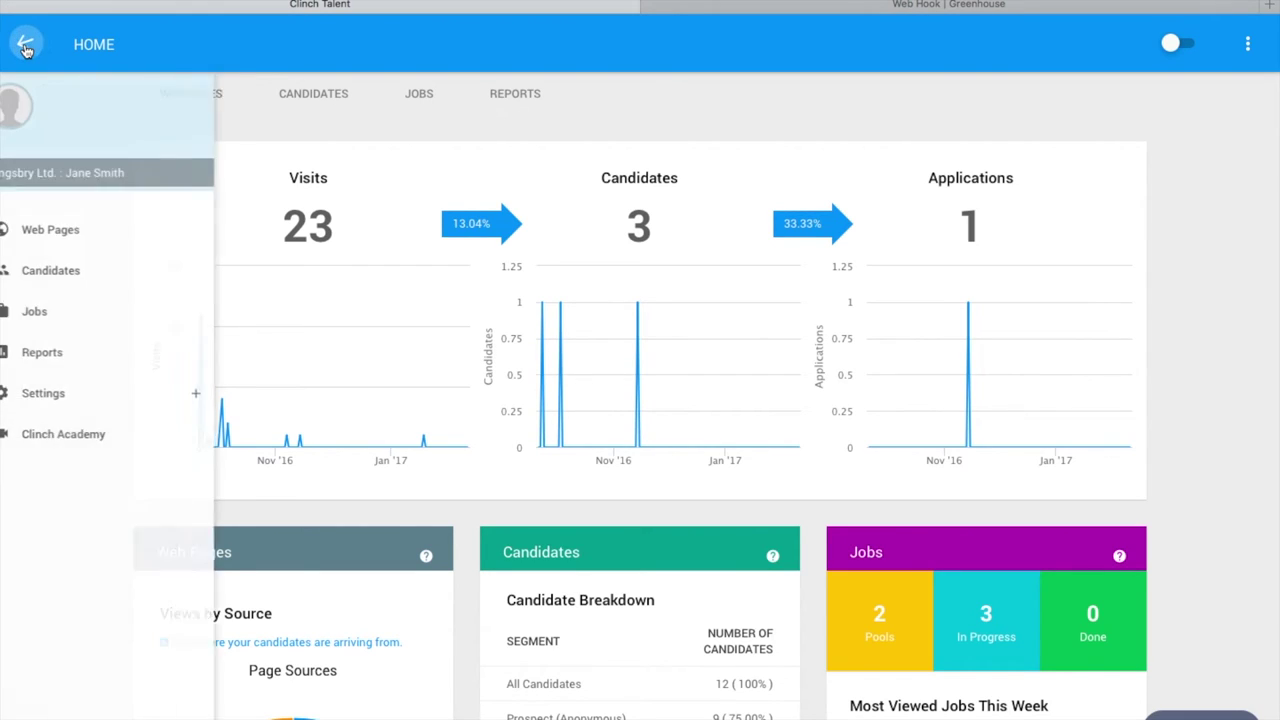
{"action": "left_click", "coordinate": [71, 386]}
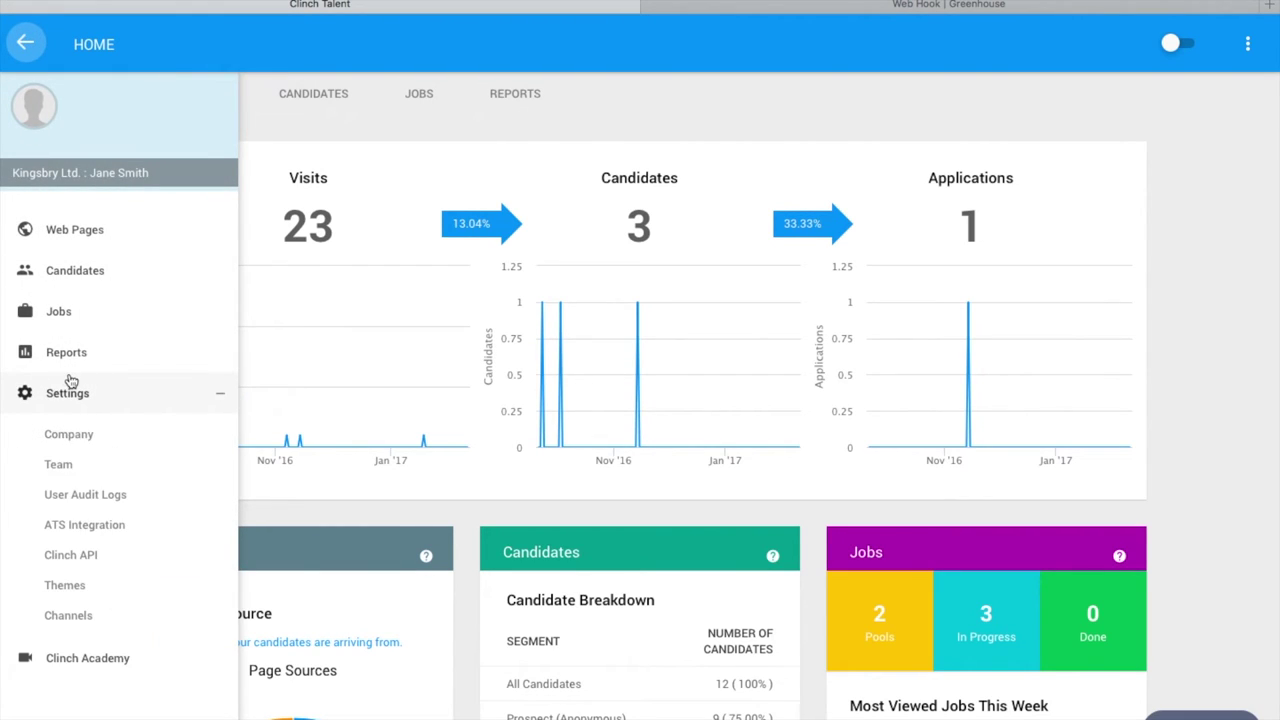
{"action": "left_click", "coordinate": [84, 528]}
{"action": "left_click", "coordinate": [777, 176]}
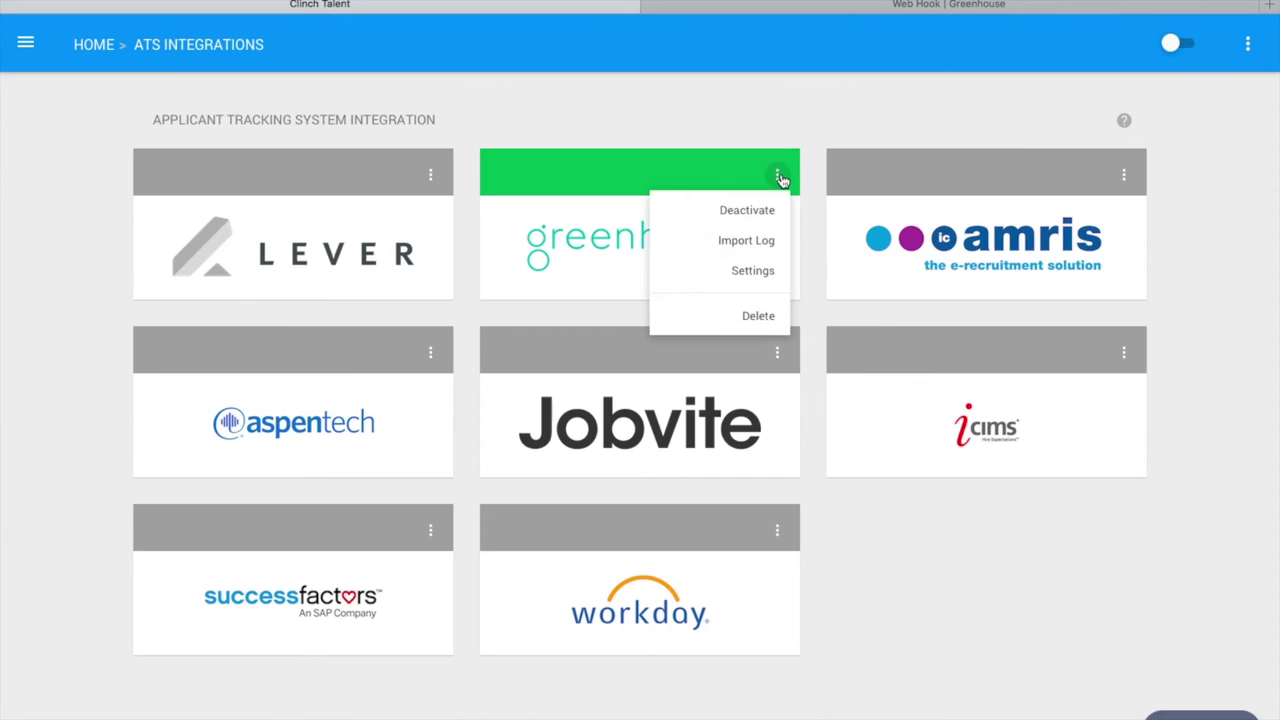
{"action": "left_click", "coordinate": [763, 274]}
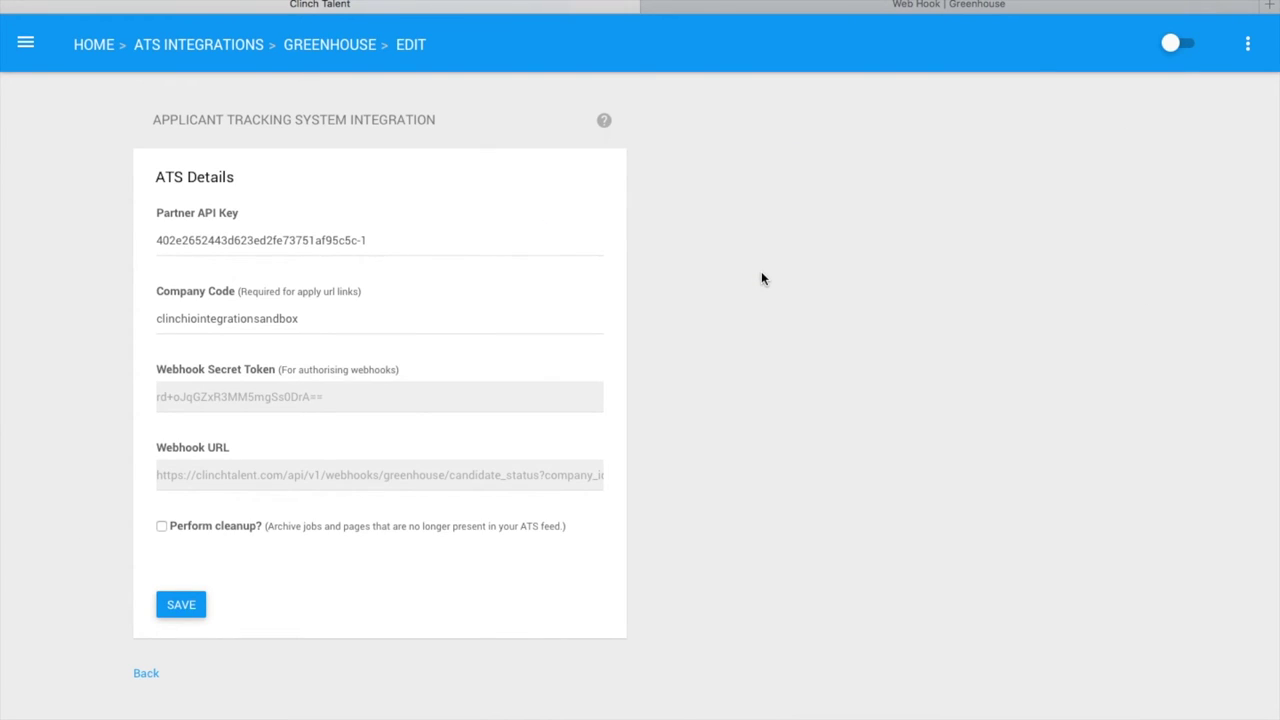
Name the new Greenhouse web hook "Clinch candidate rejected" and set its trigger event to Candidate or Prospect rejected
{"action": "key", "text": "ctrl+Tab"}
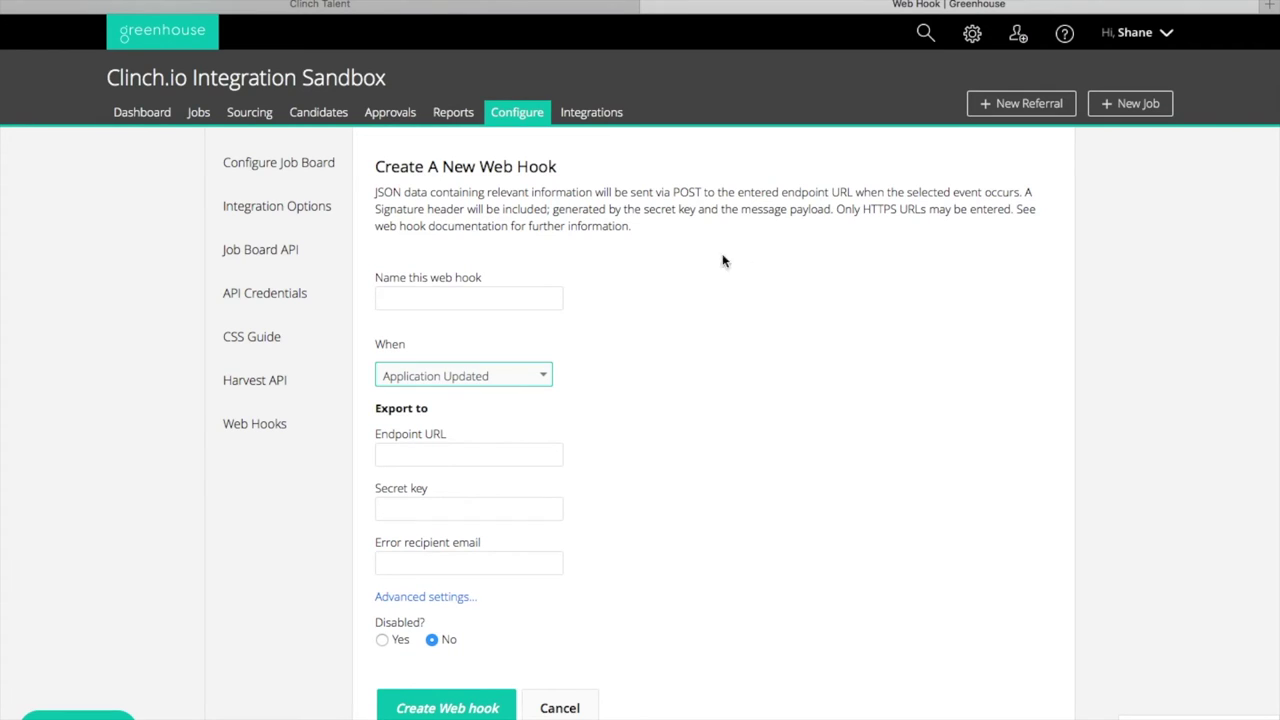
{"action": "left_click", "coordinate": [513, 302]}
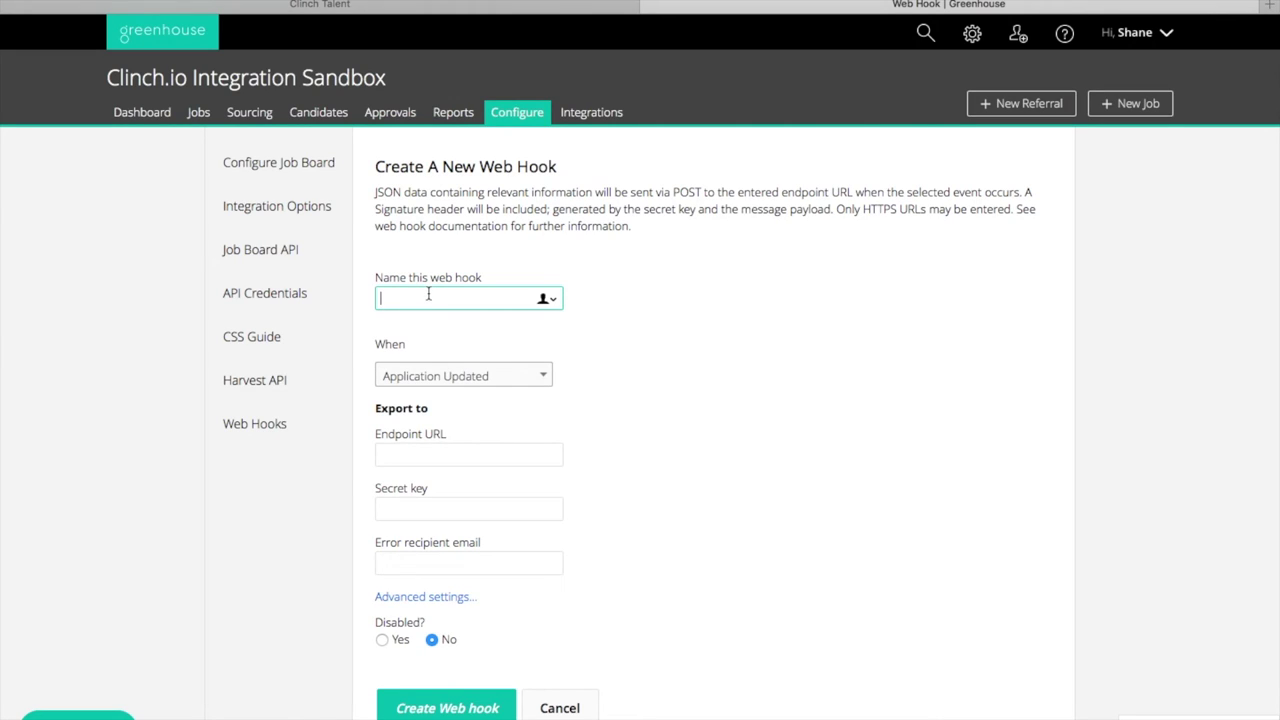
{"action": "type", "text": "Clinch candidate rejected"}
{"action": "left_click", "coordinate": [545, 387]}
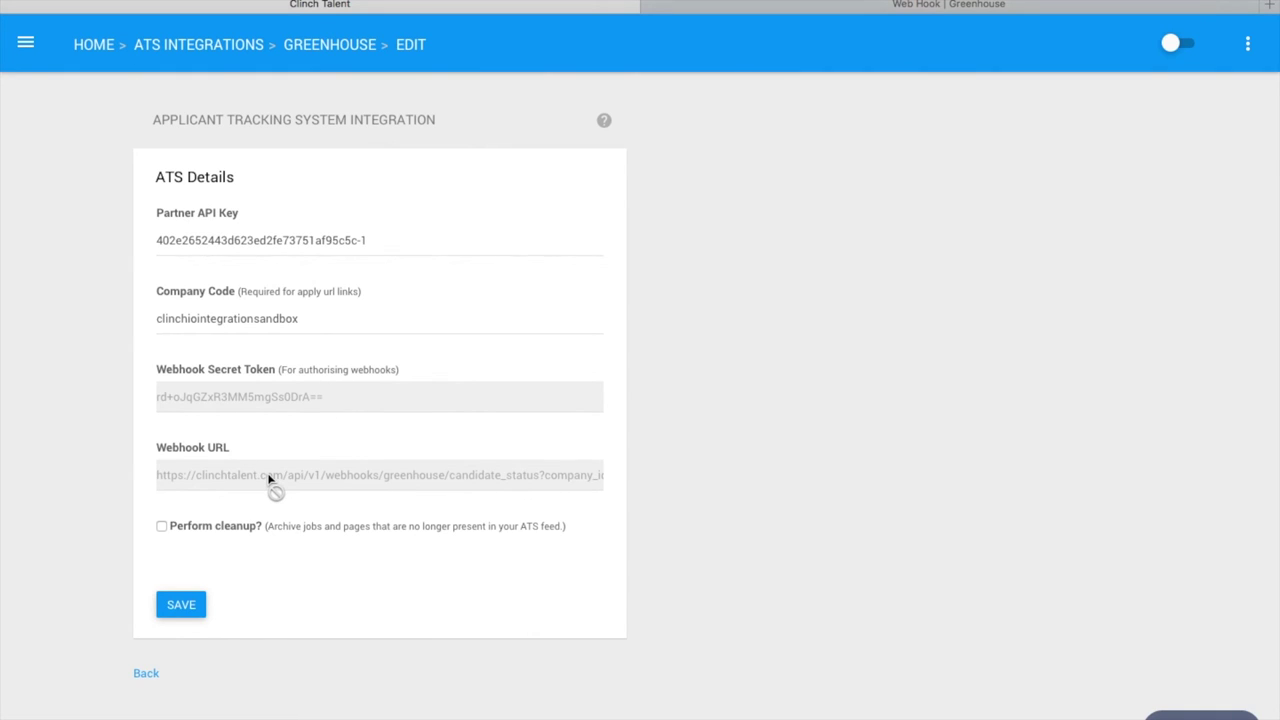
Copy the Webhook URL from the Clinch integration settings into the Greenhouse web hook's Endpoint URL
{"action": "triple_click", "coordinate": [268, 480]}
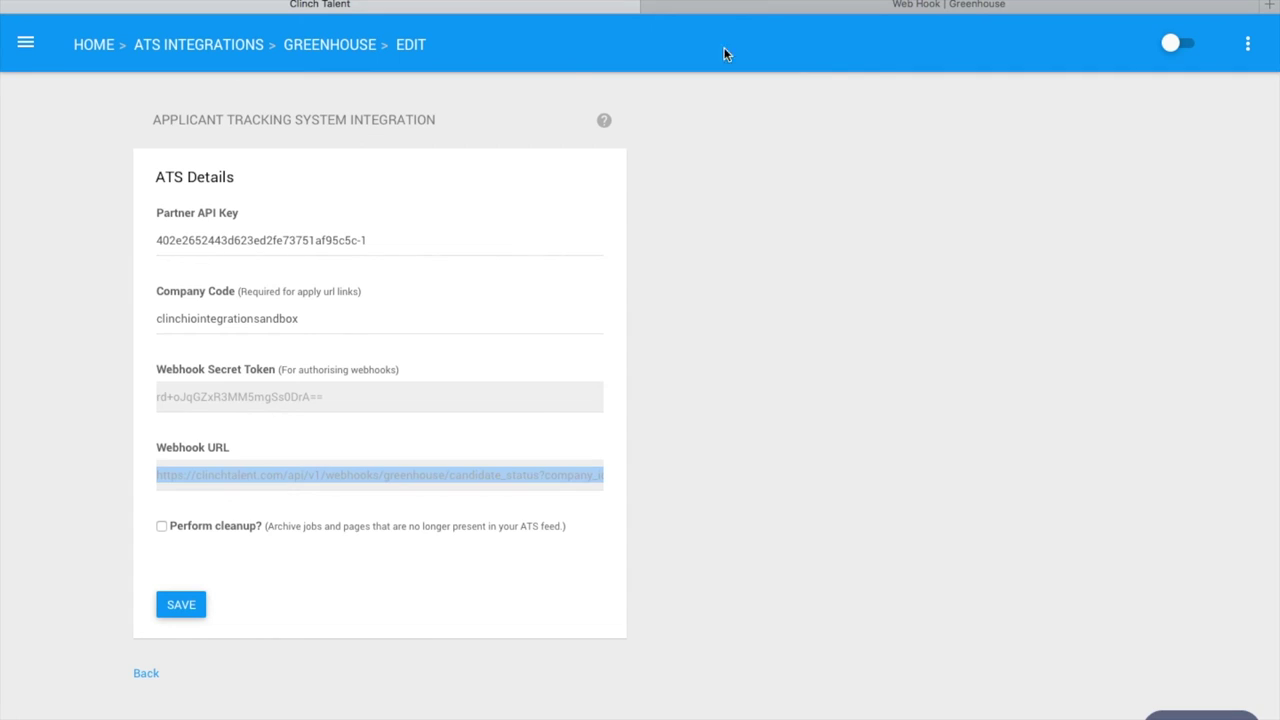
{"action": "left_click", "coordinate": [840, 8]}
{"action": "left_click", "coordinate": [499, 455]}
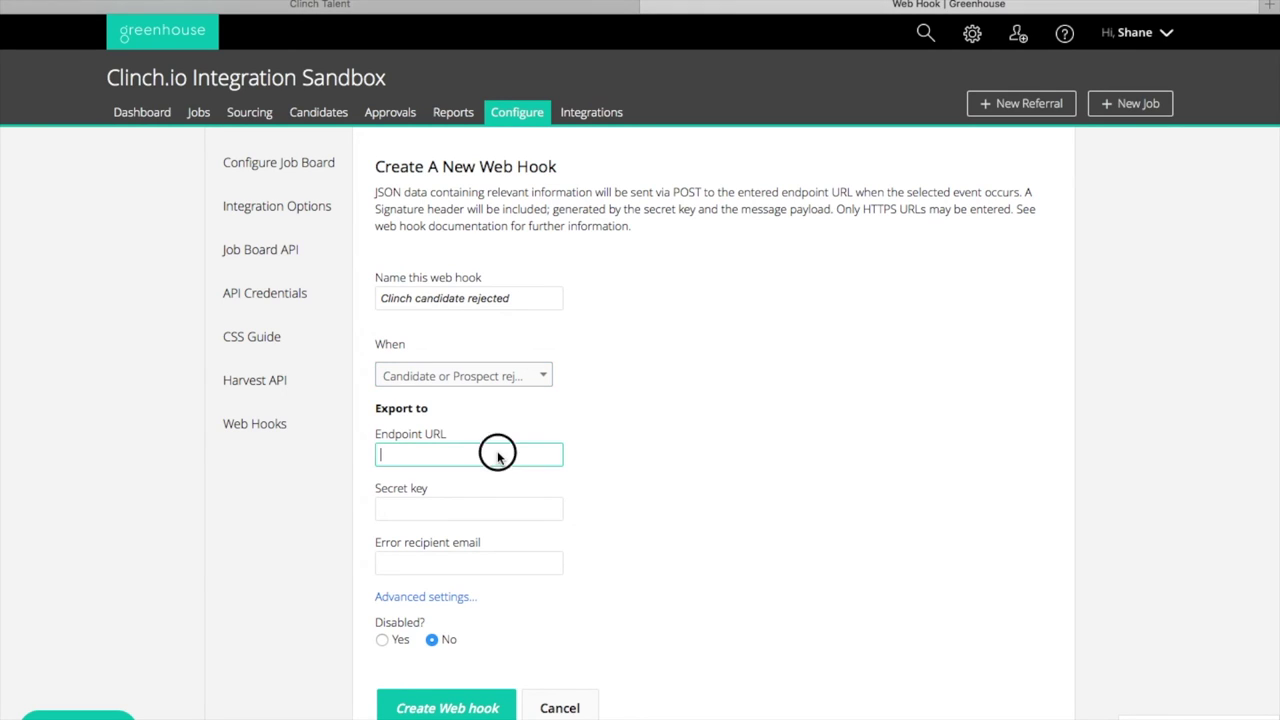
{"action": "key", "text": "super+v"}
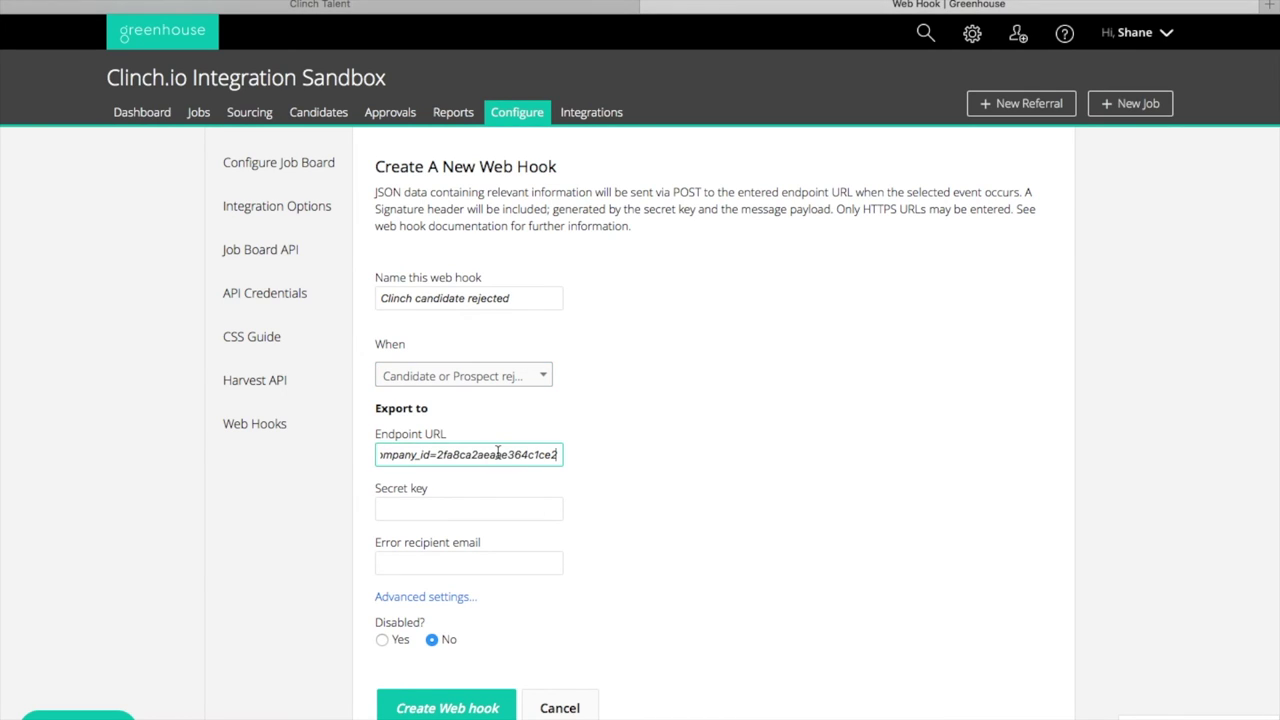
Copy the Webhook Secret Token from Clinch into the Greenhouse web hook's Secret key and create the web hook
{"action": "left_click", "coordinate": [432, 10]}
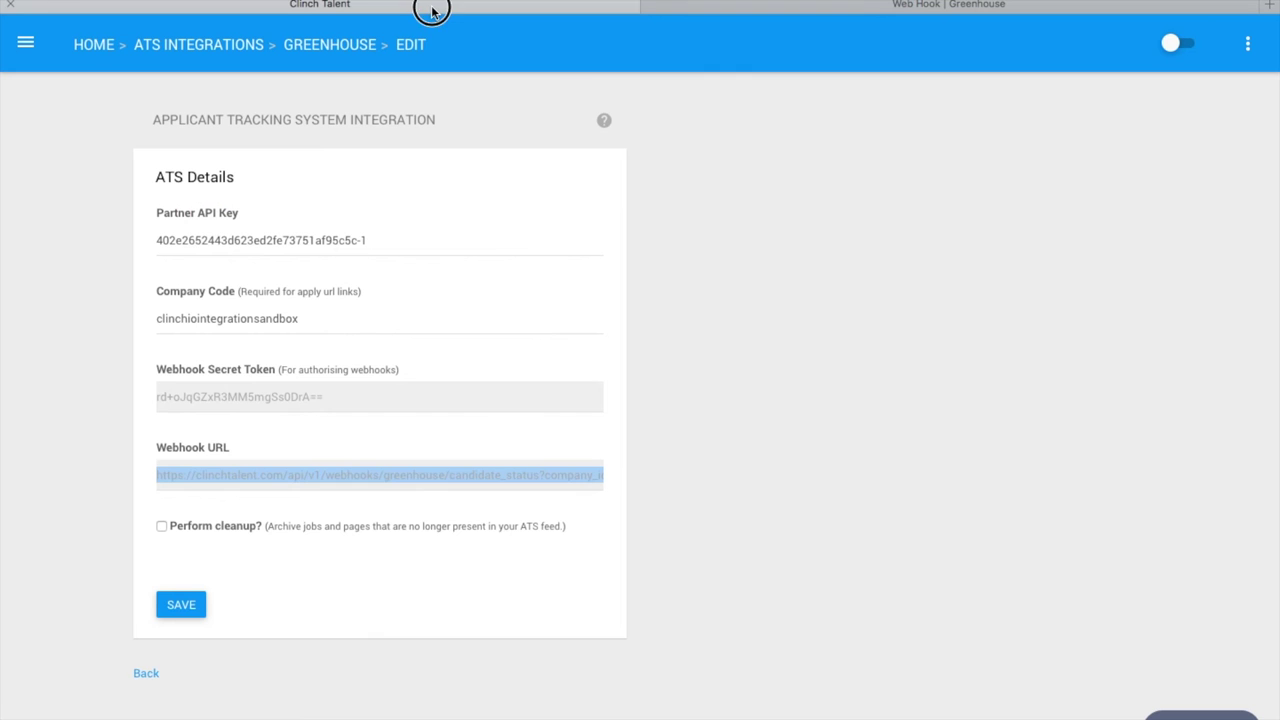
{"action": "triple_click", "coordinate": [304, 400]}
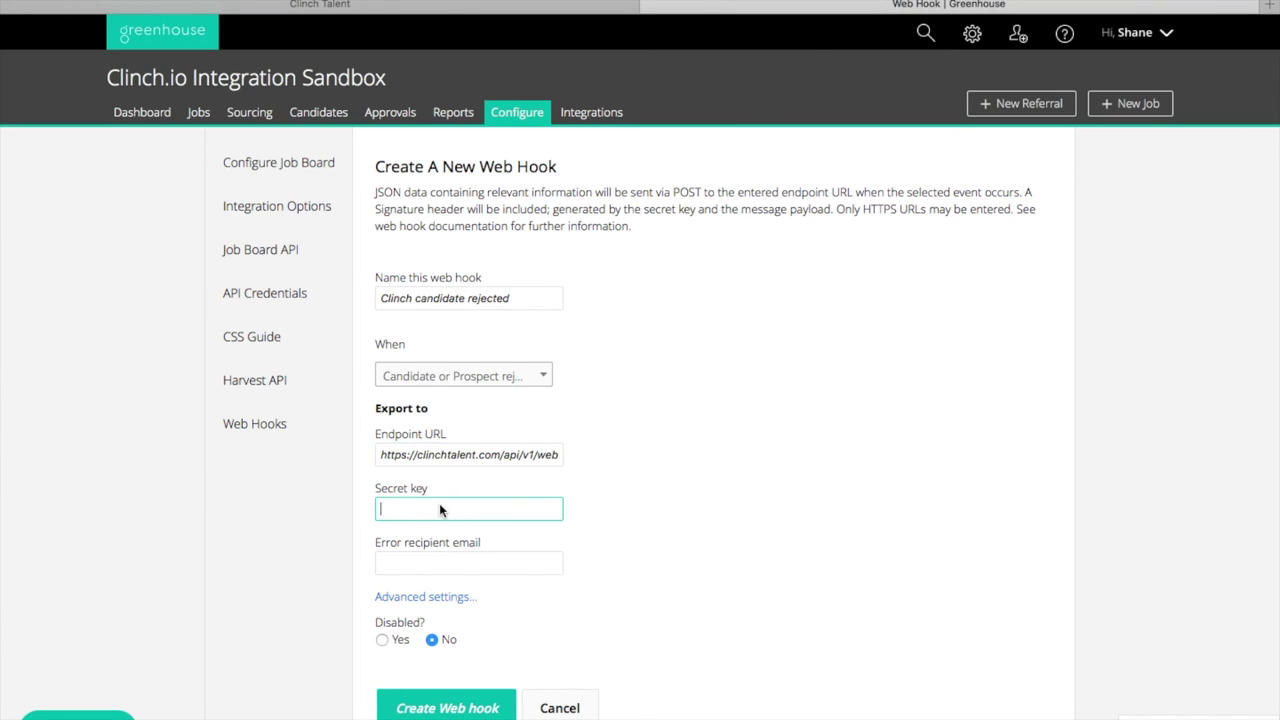
{"action": "key", "text": "super+v"}
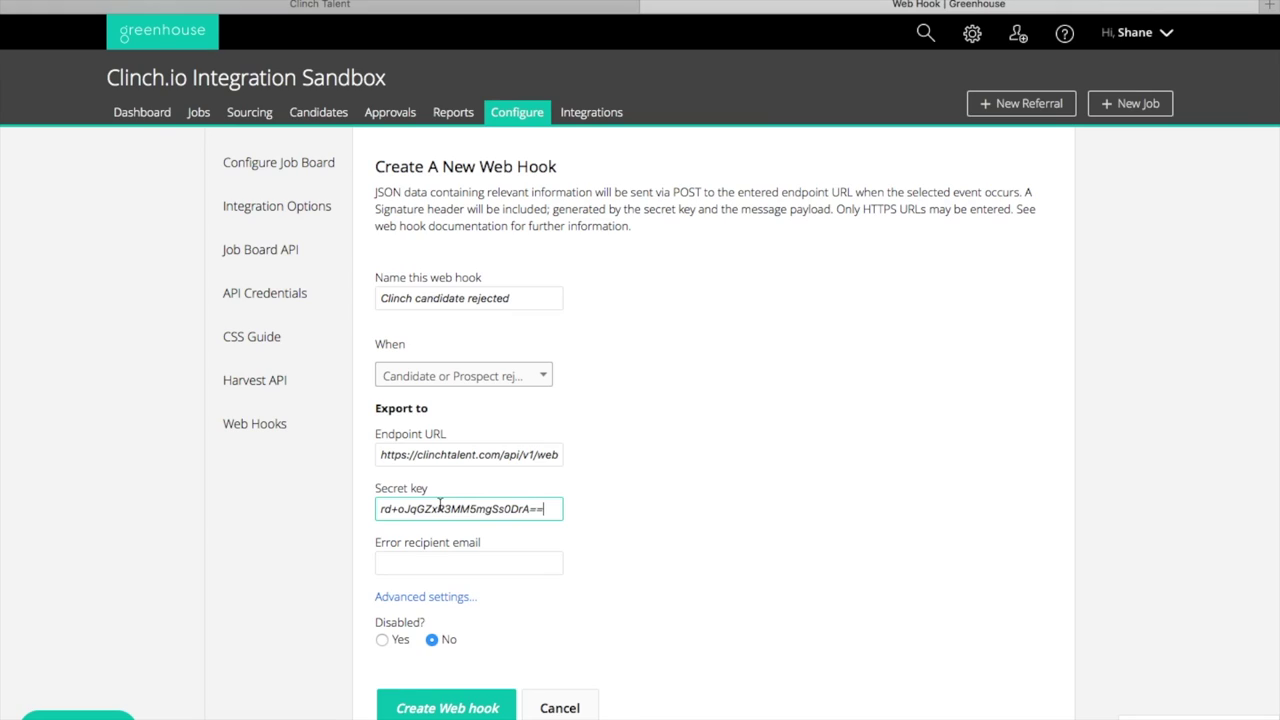
{"action": "left_click", "coordinate": [440, 710]}
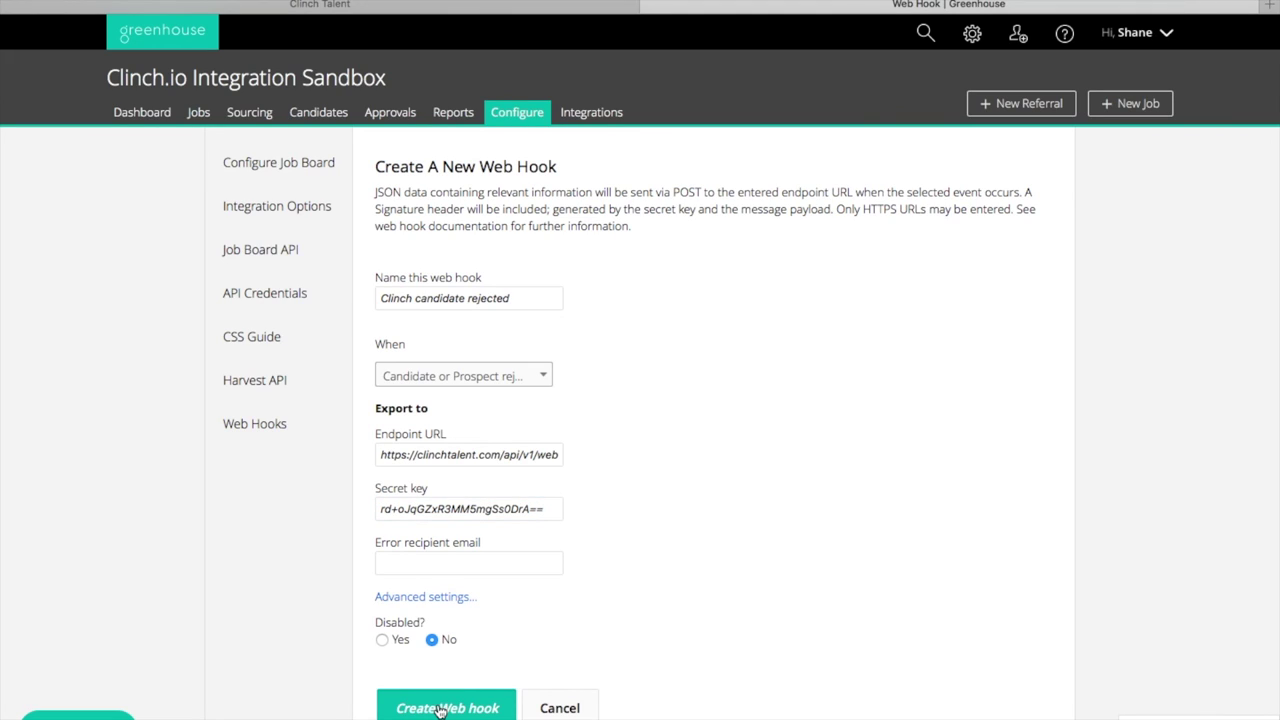